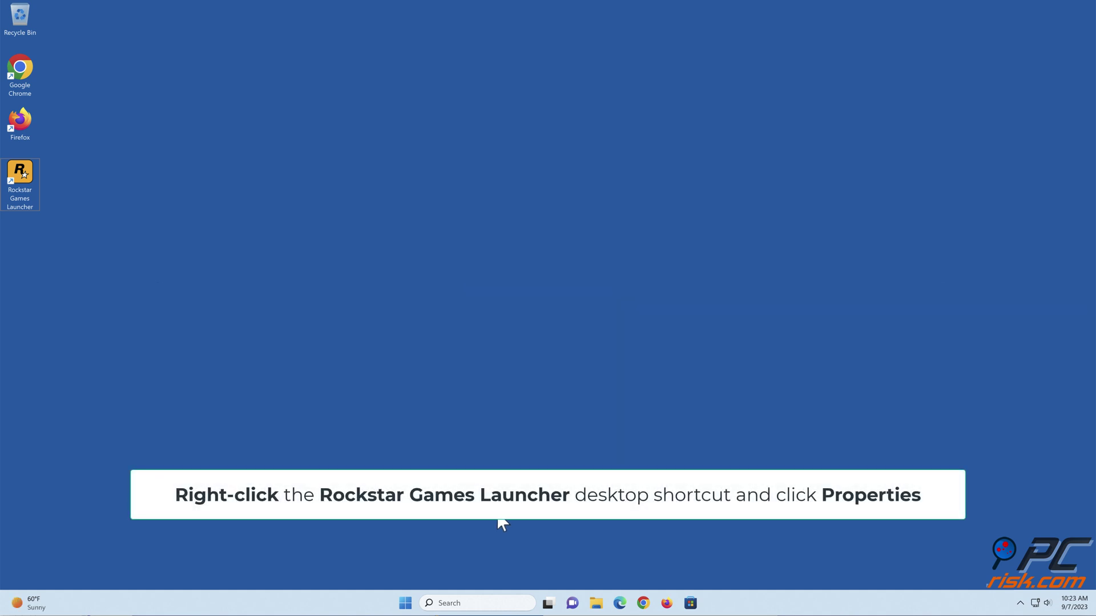
- Set the Rockstar Games Launcher shortcut to Windows 8 compatibility mode, always run as administrator, and apply
right_click(24, 176)
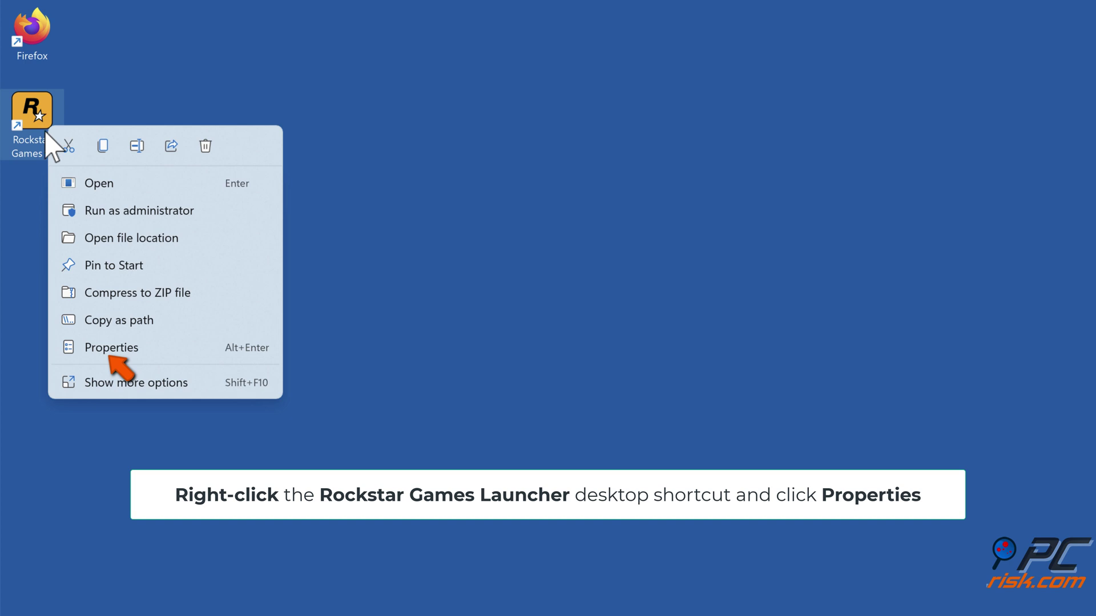
click(111, 355)
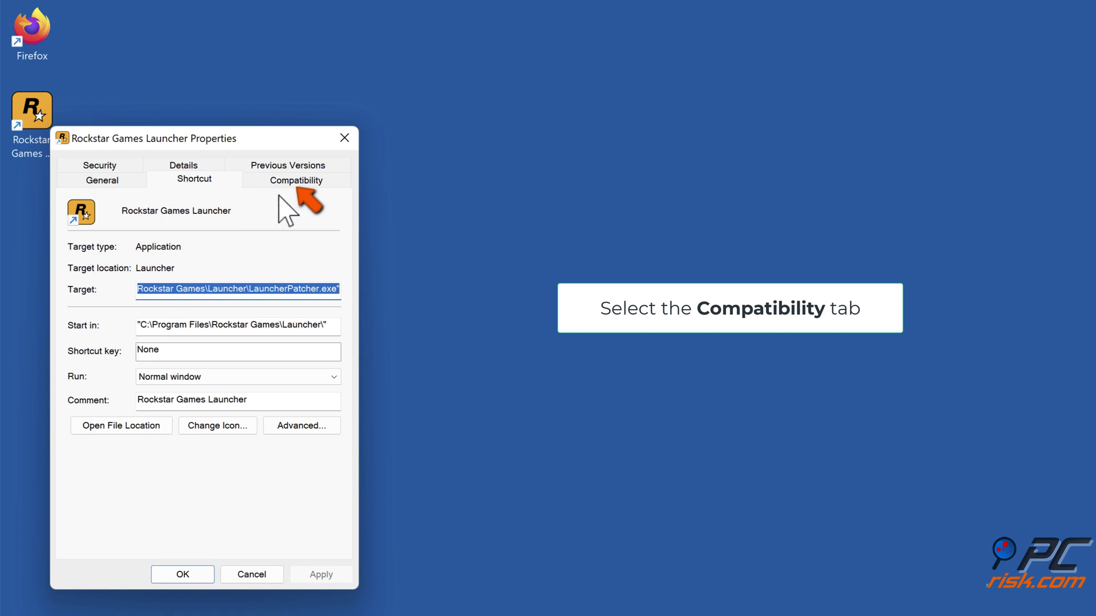
click(292, 184)
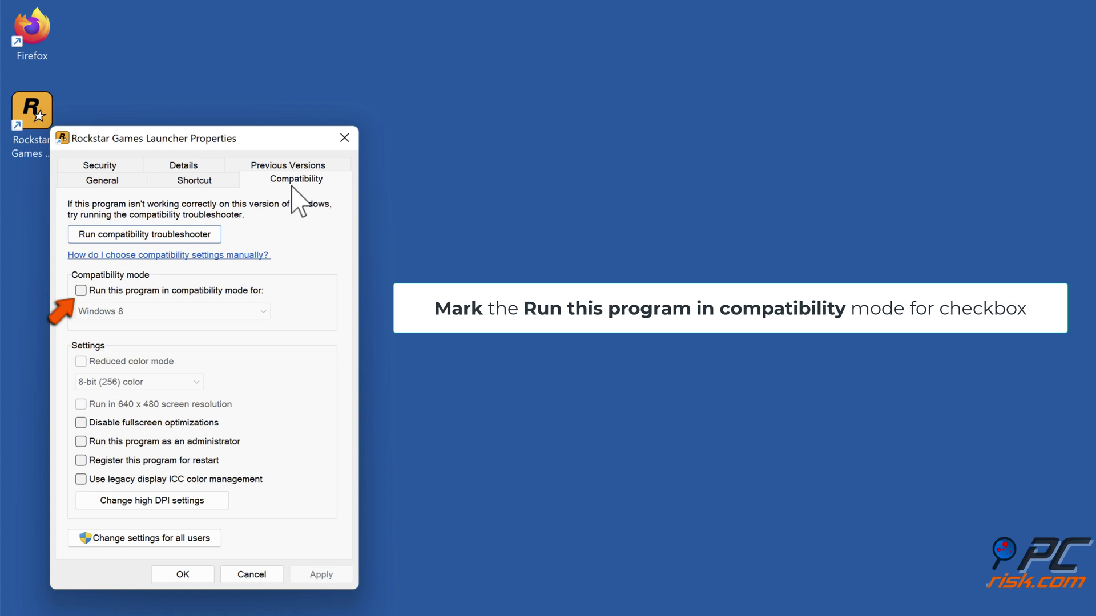
click(81, 291)
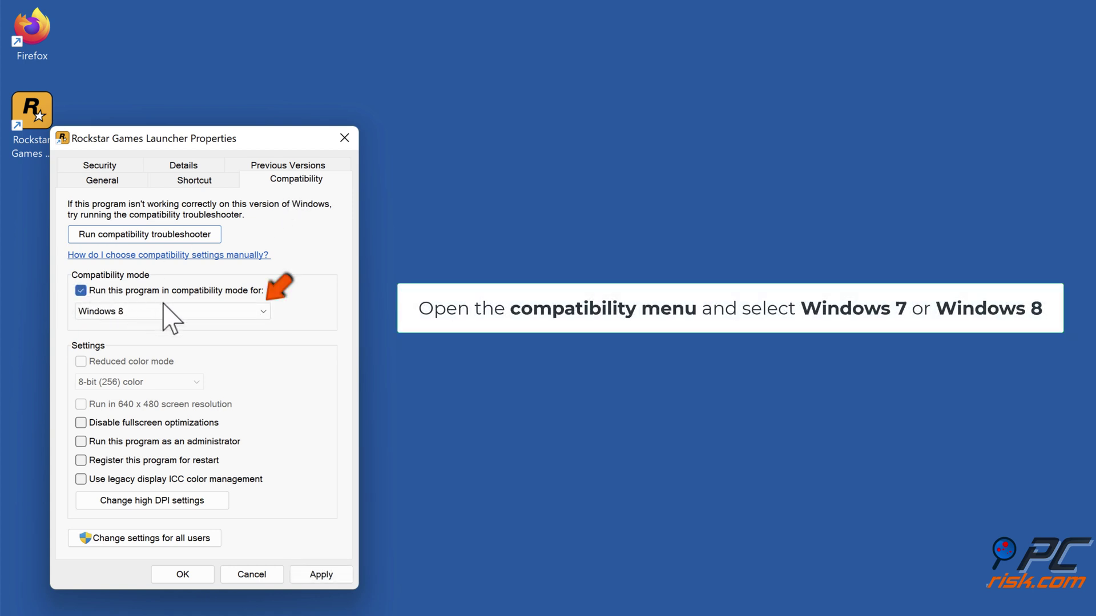
click(263, 314)
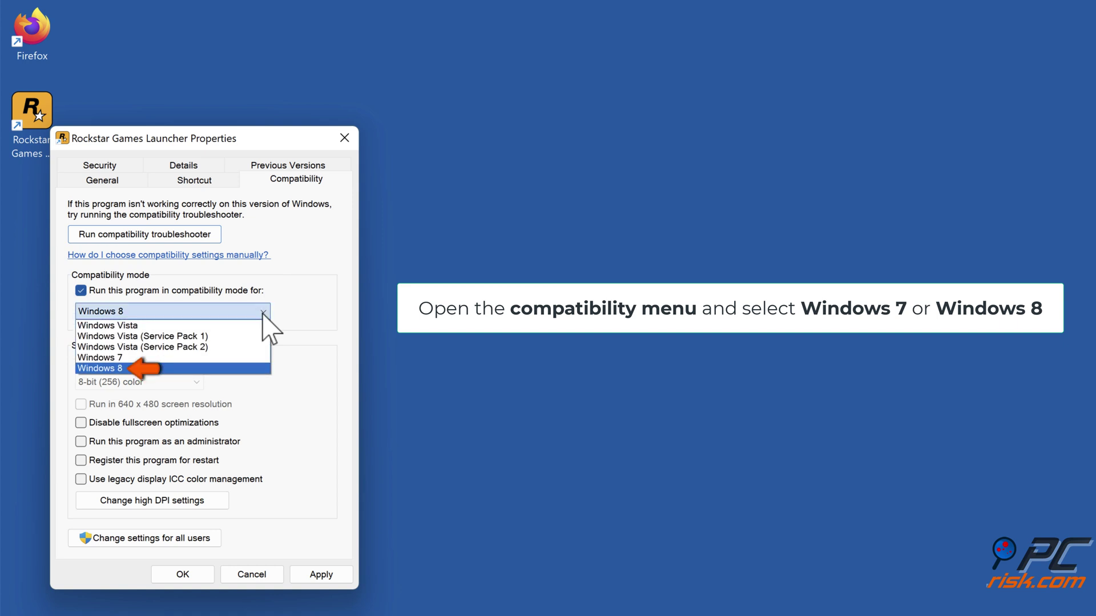
click(123, 369)
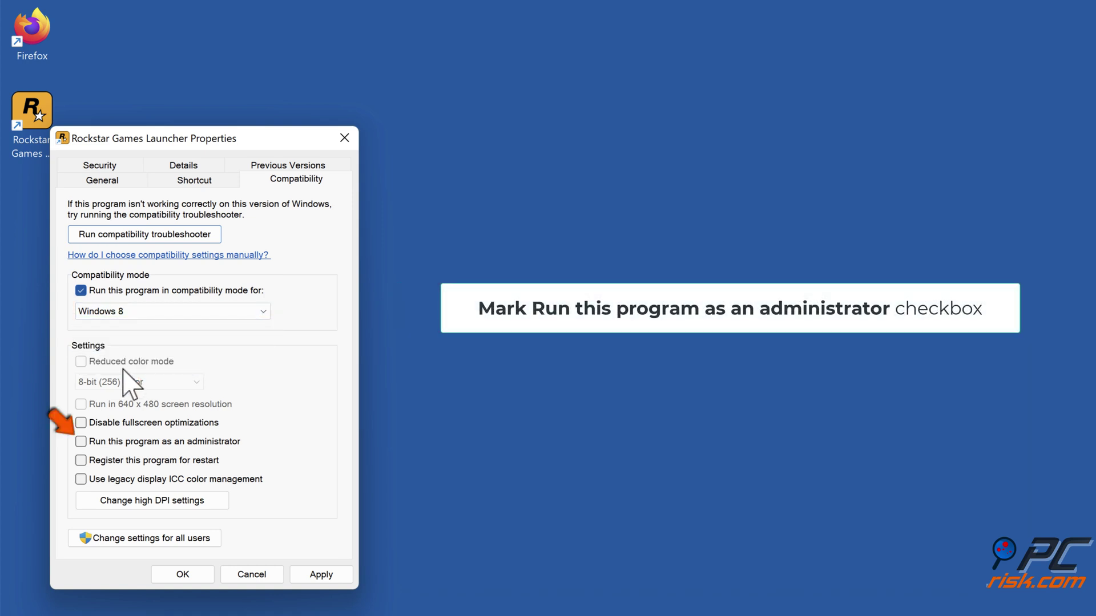
click(81, 445)
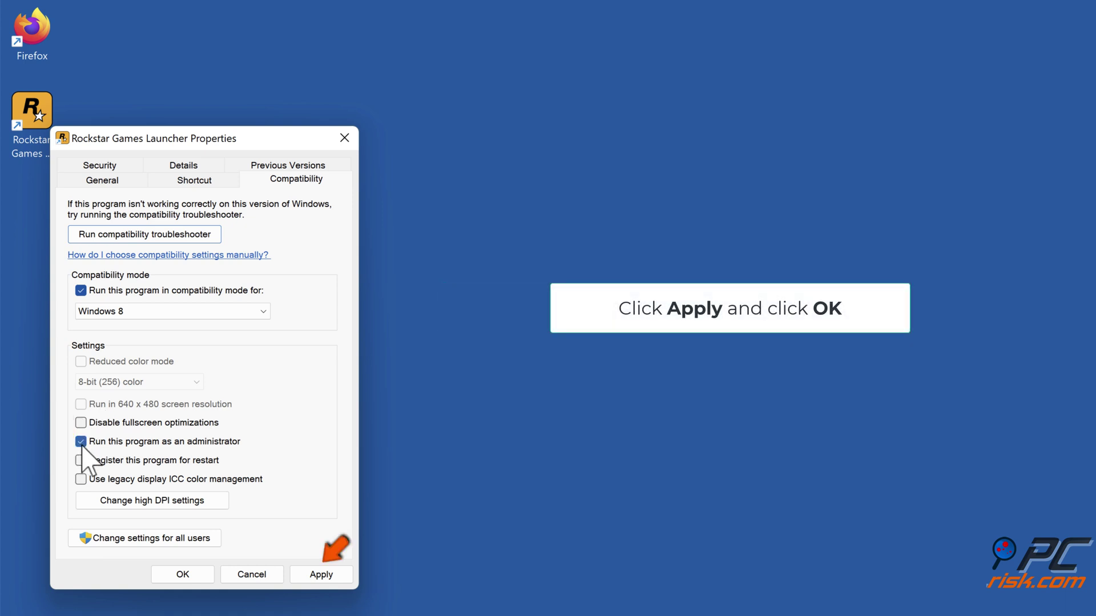
click(317, 581)
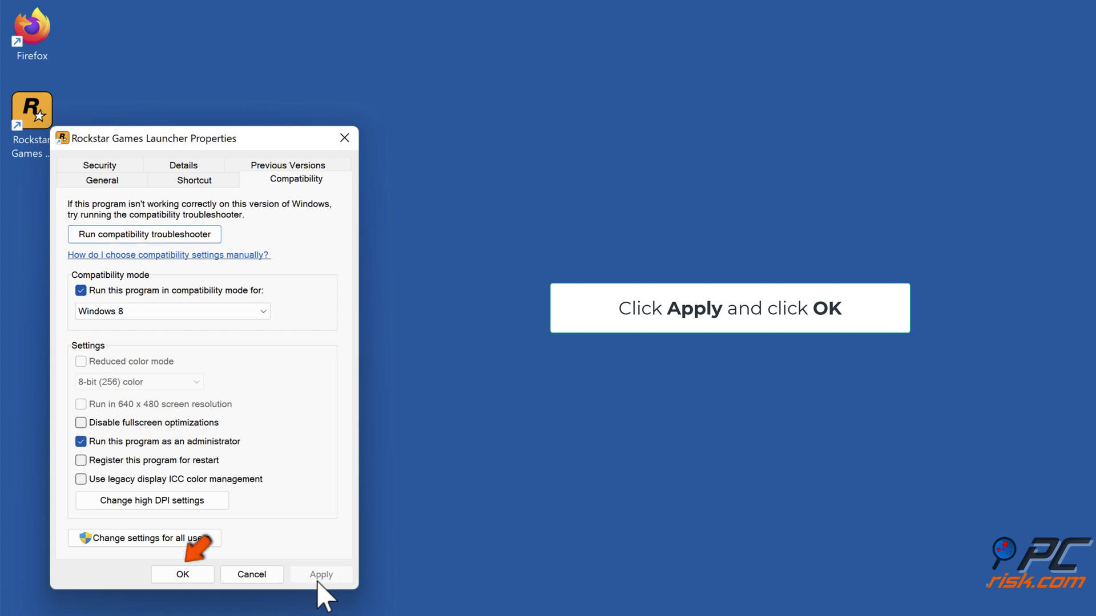
click(187, 574)
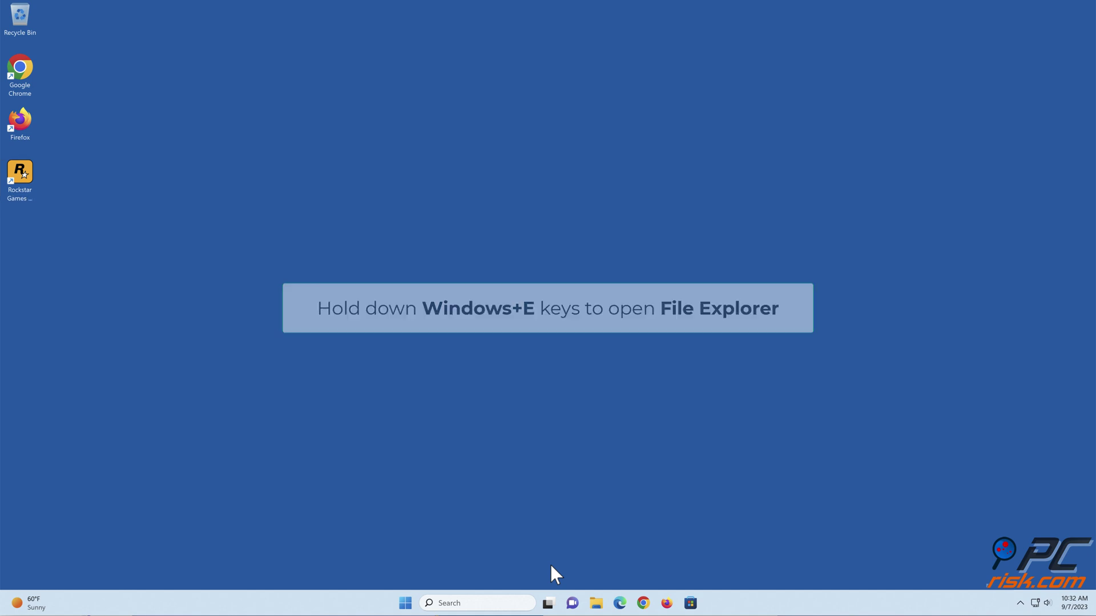
- Delete the Launcher and Social Club folders from Documents\Rockstar Games, then close Explorer
key(super+e)
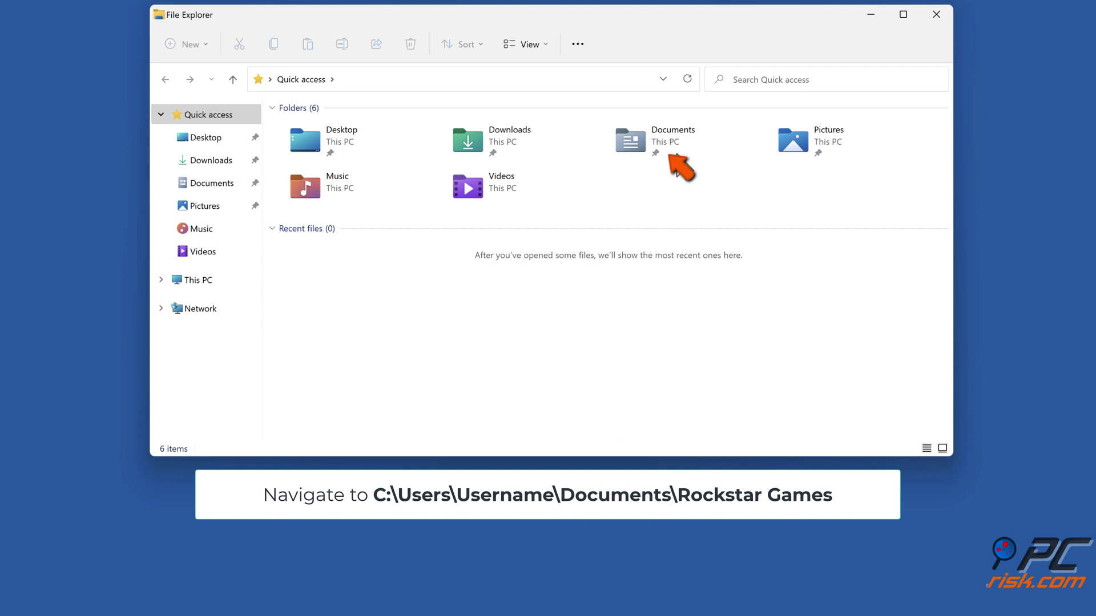
double_click(677, 145)
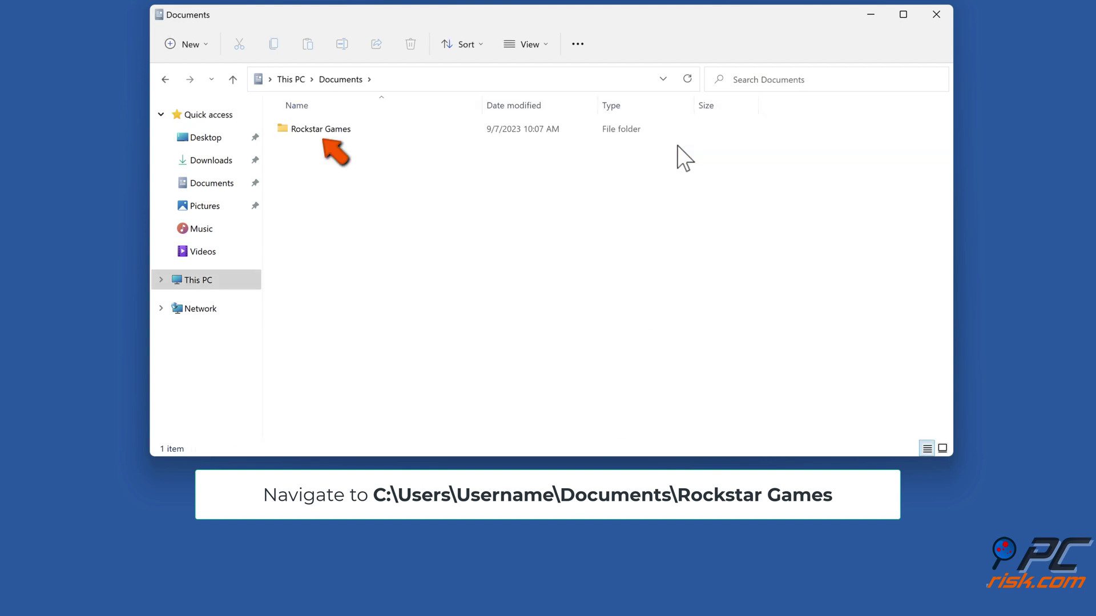
double_click(322, 132)
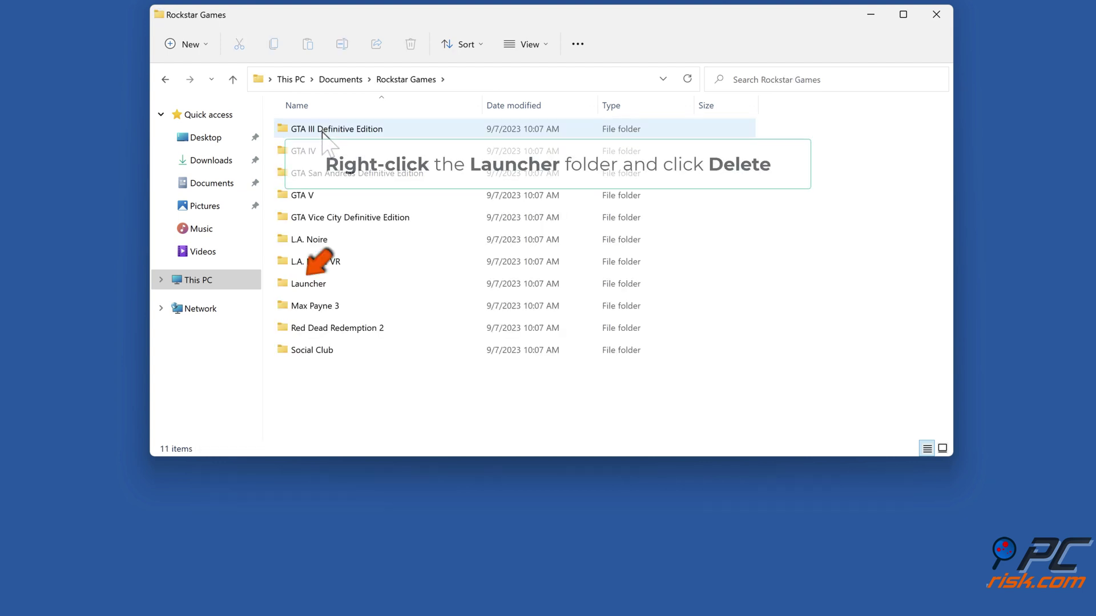
click(319, 285)
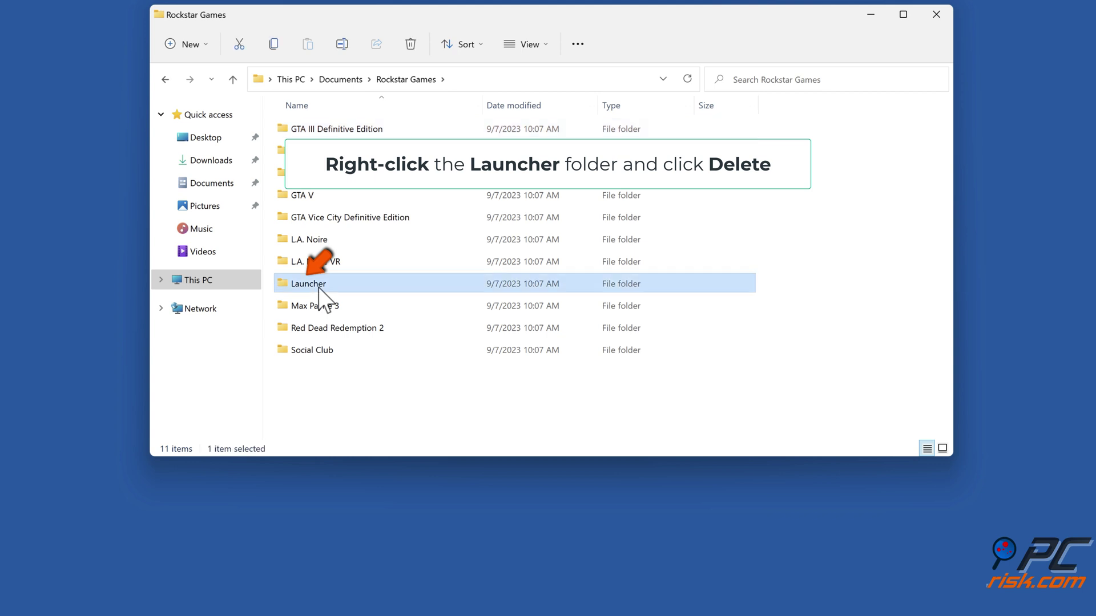
right_click(318, 286)
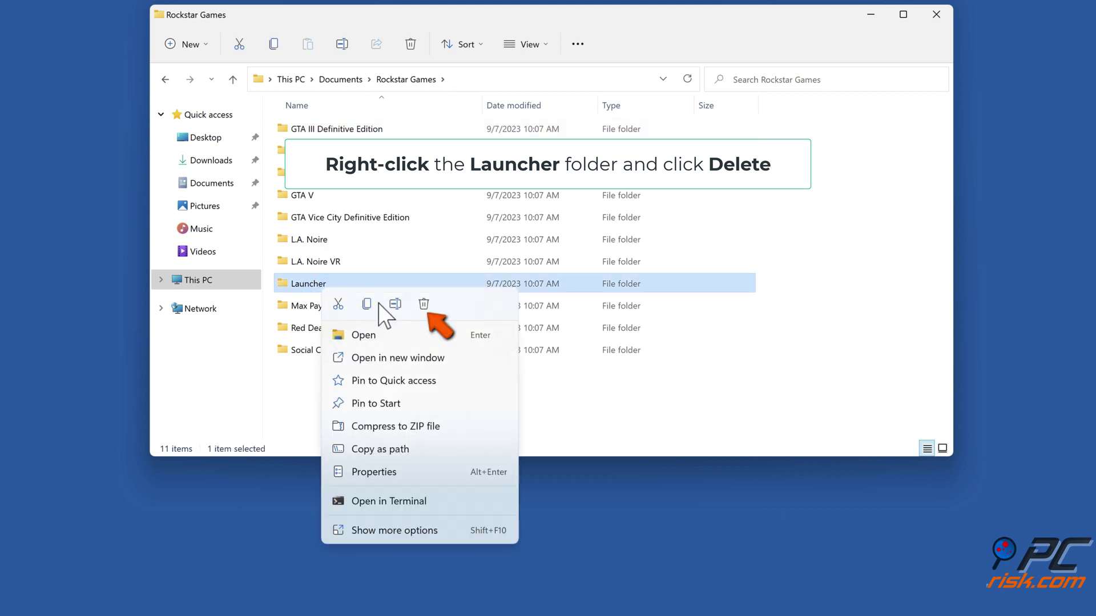
click(424, 305)
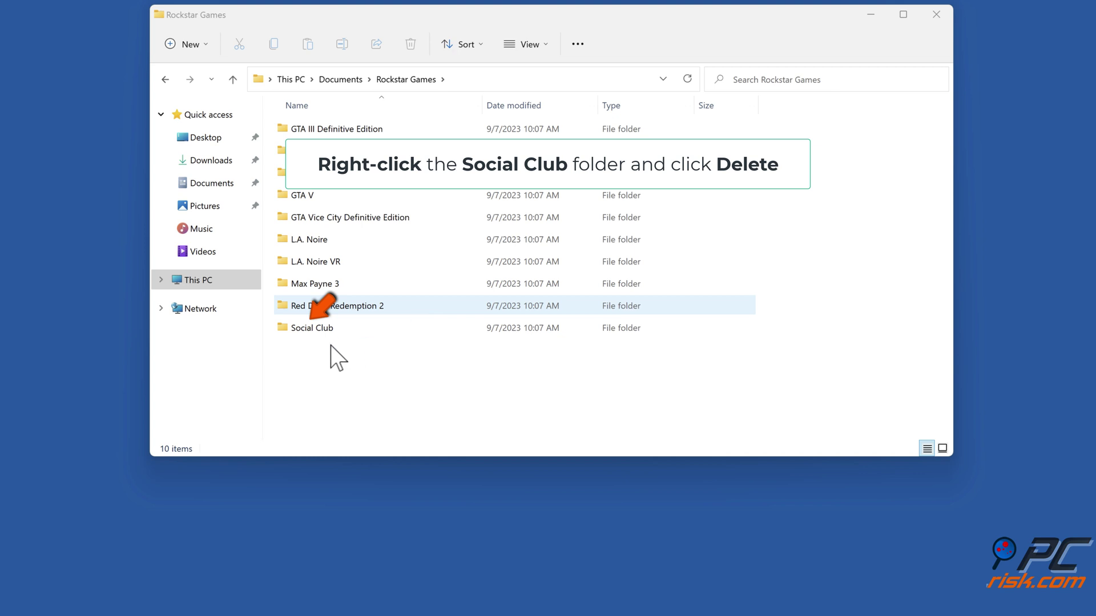
right_click(323, 331)
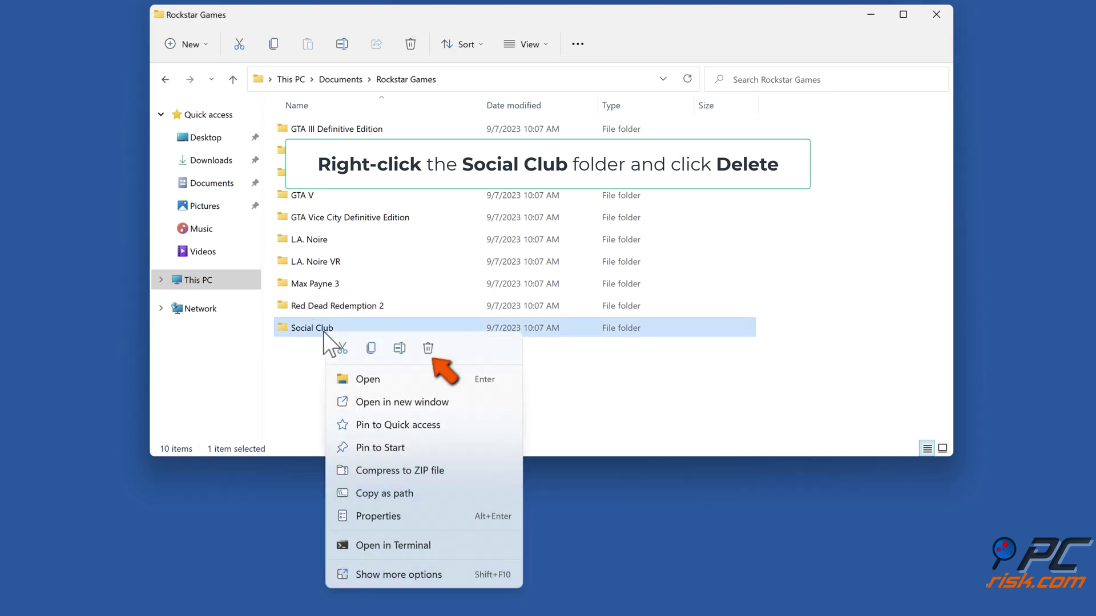
click(426, 353)
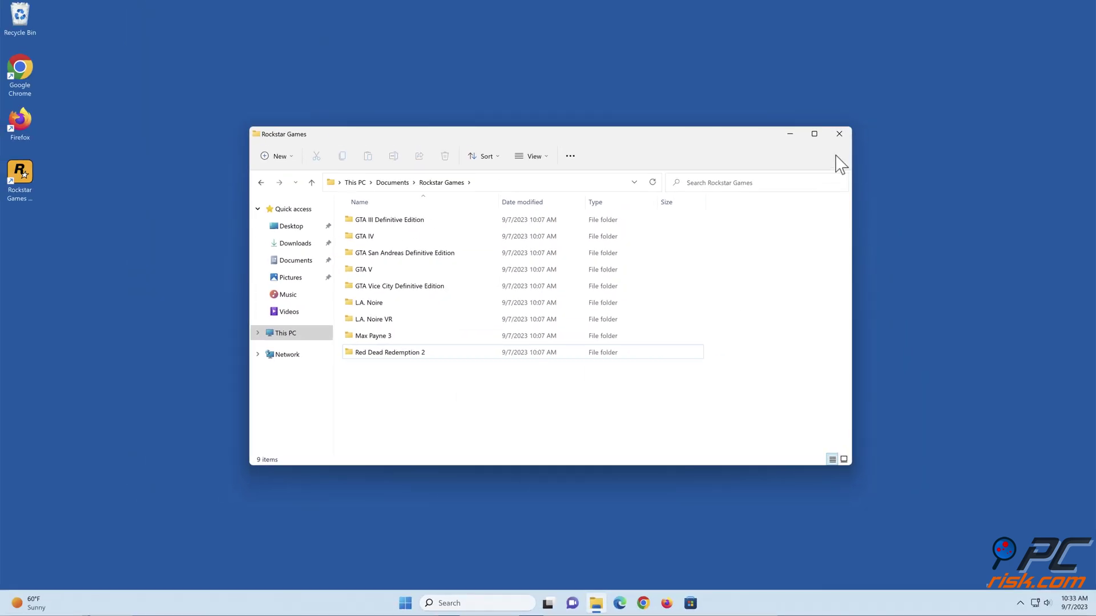
click(839, 135)
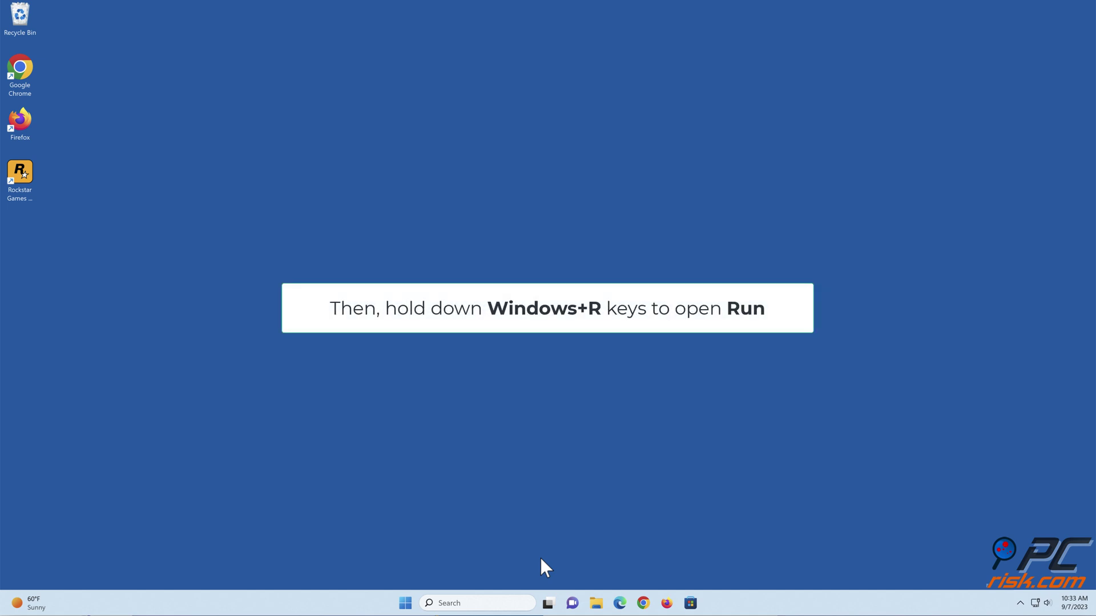
- Run %localappdata% from the Run dialog to open the AppData\Local folder
key(super+r)
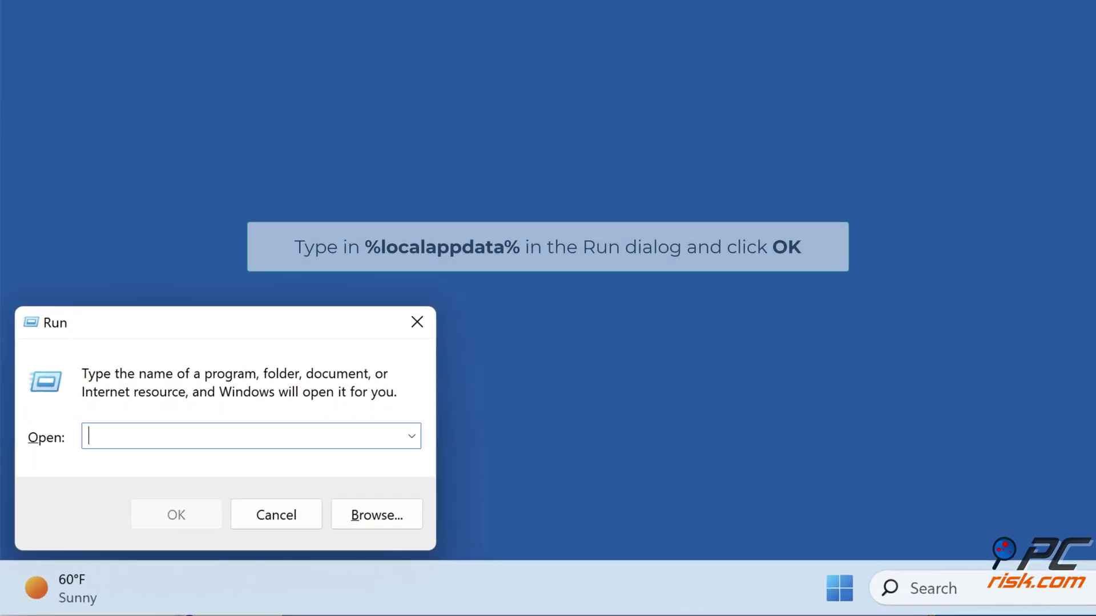
text(%locala)
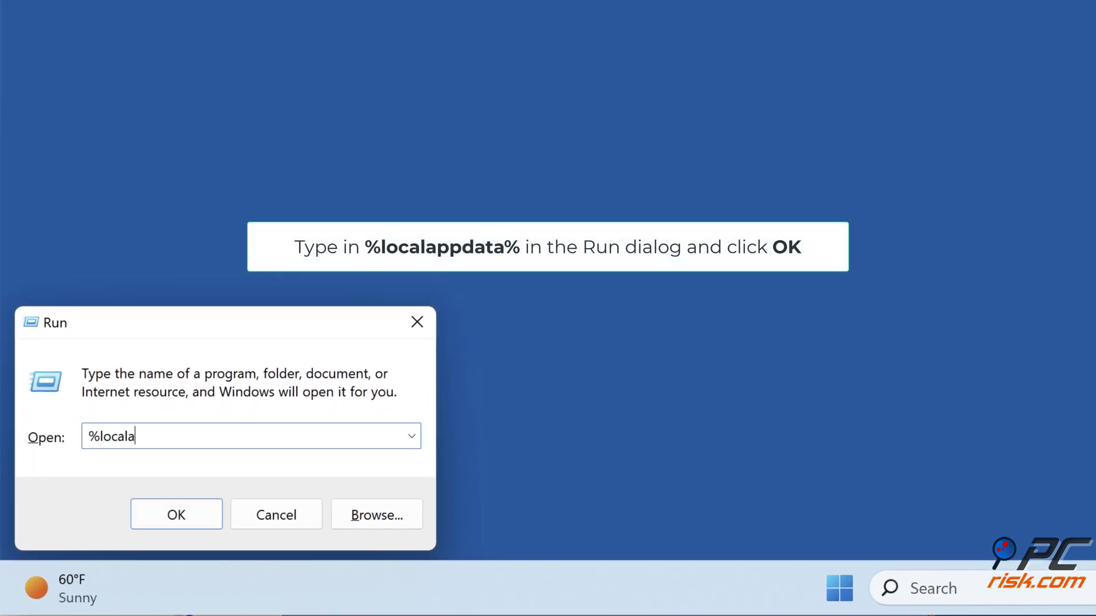
text(ppdata%)
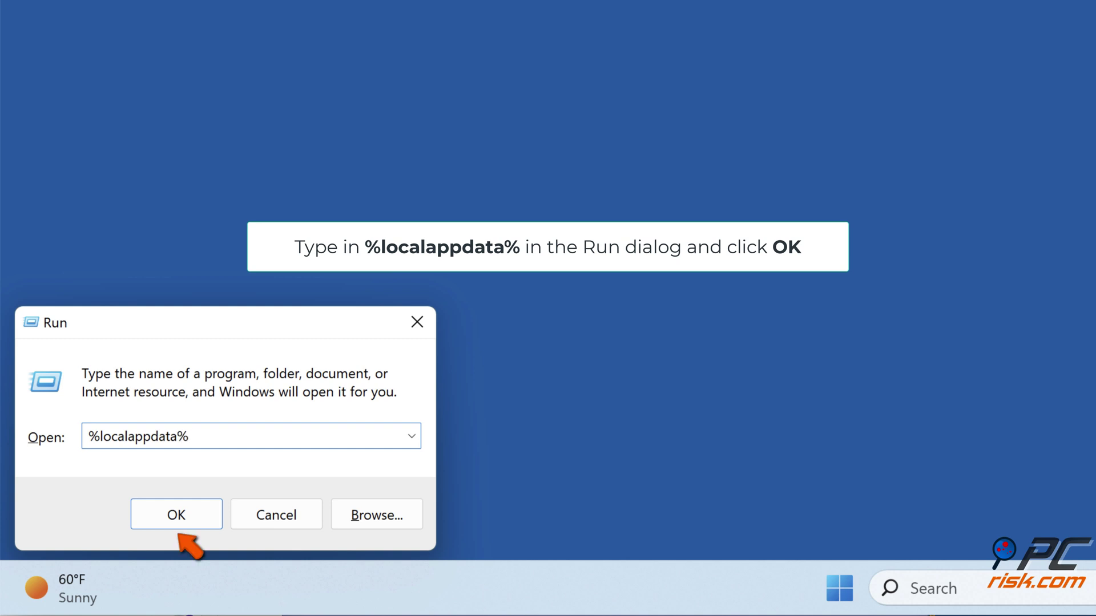
click(182, 526)
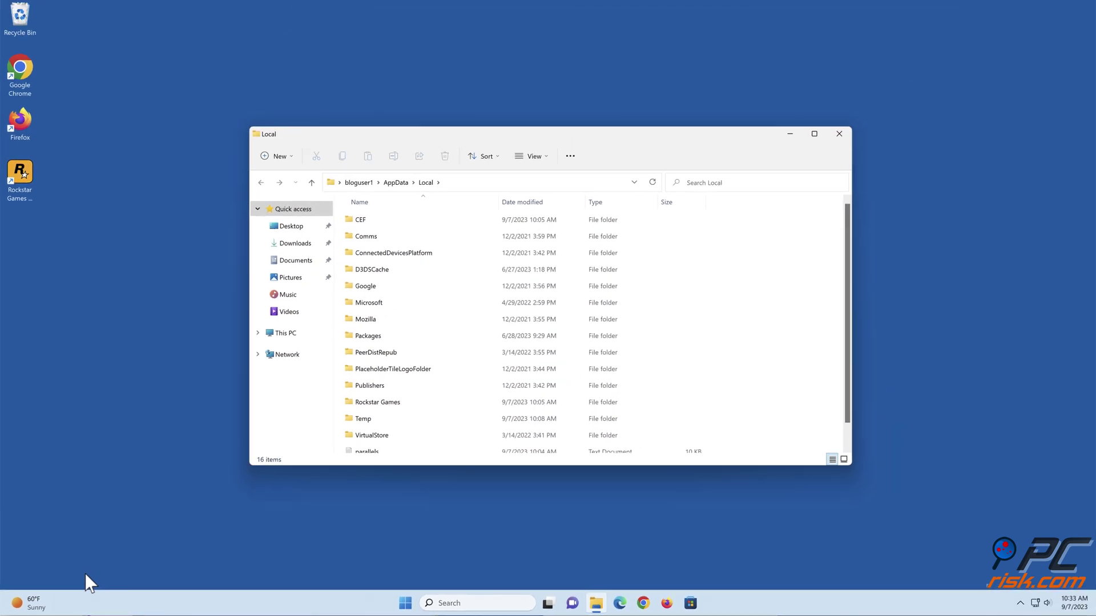
- Delete all seven items inside AppData\Local\Rockstar Games\Launcher, leaving it empty
scroll(470, 289, down, 1)
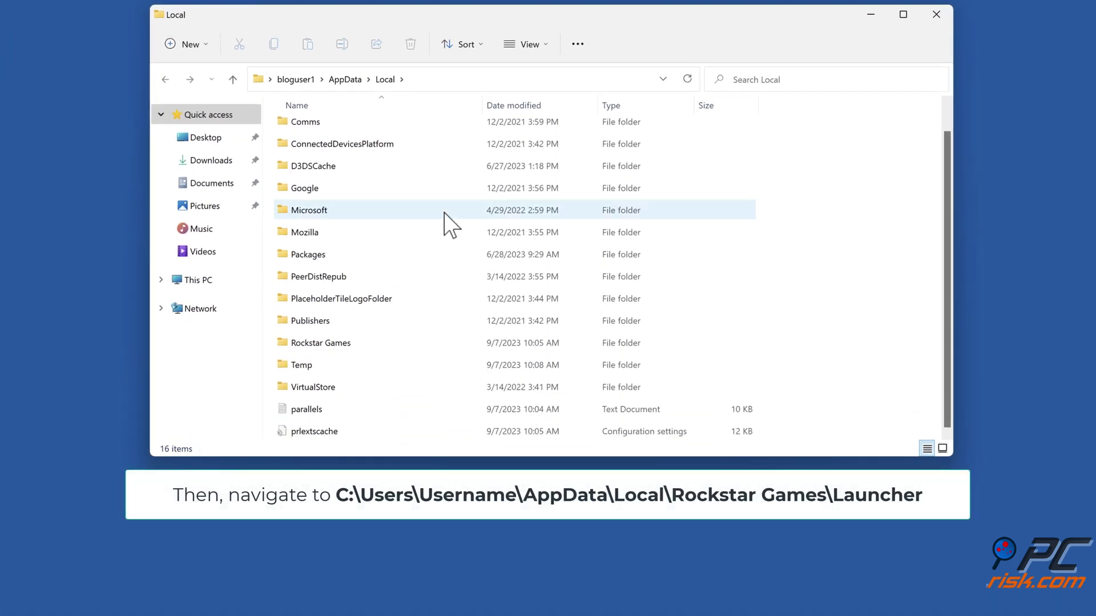
double_click(318, 346)
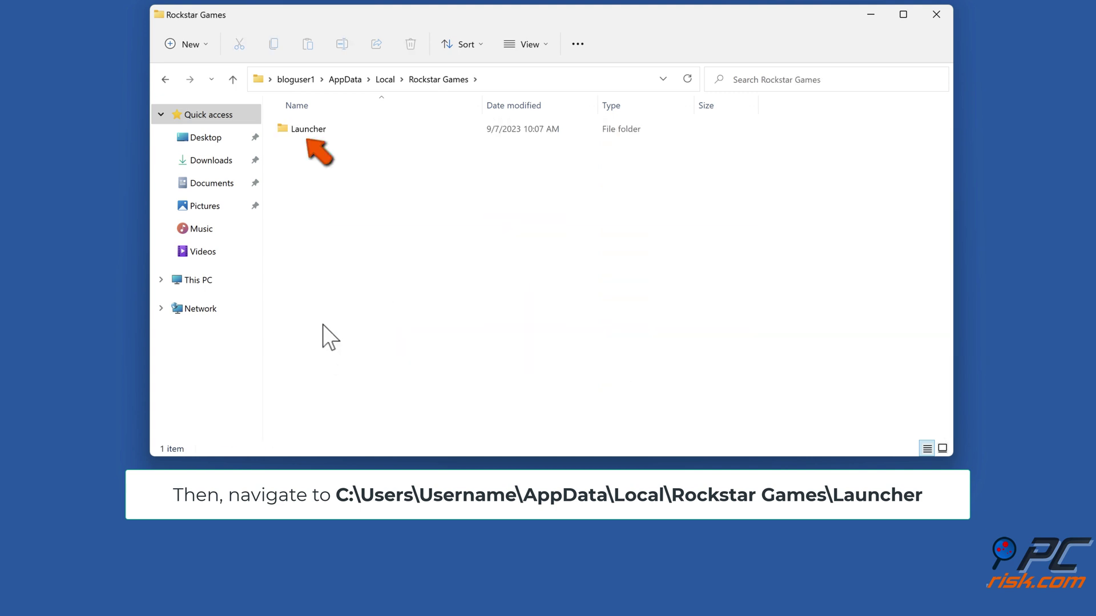
double_click(310, 135)
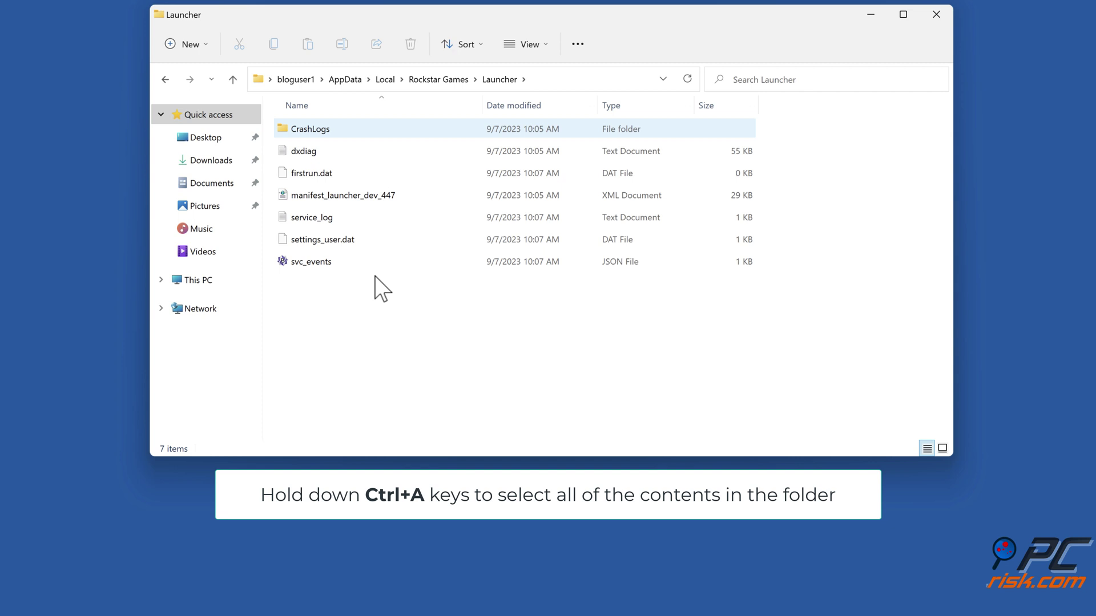
key(ctrl+a)
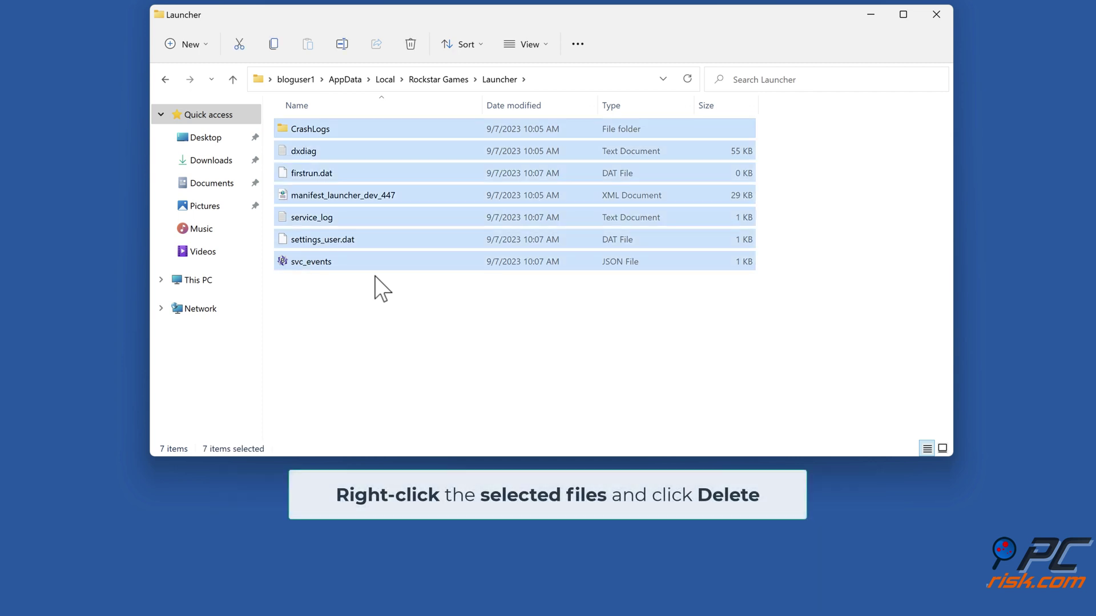
right_click(375, 217)
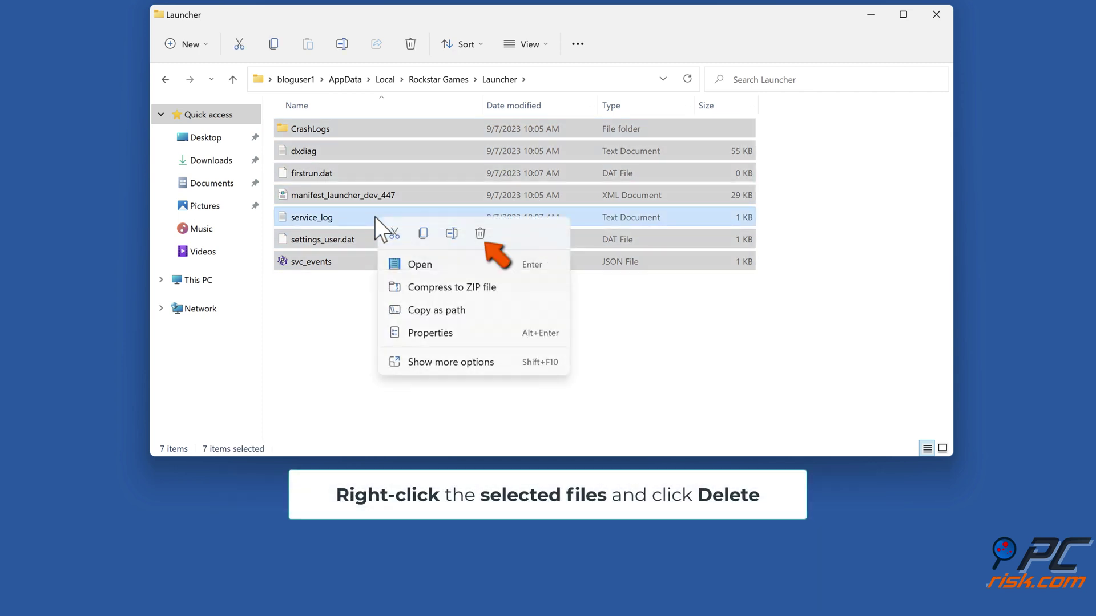
click(480, 234)
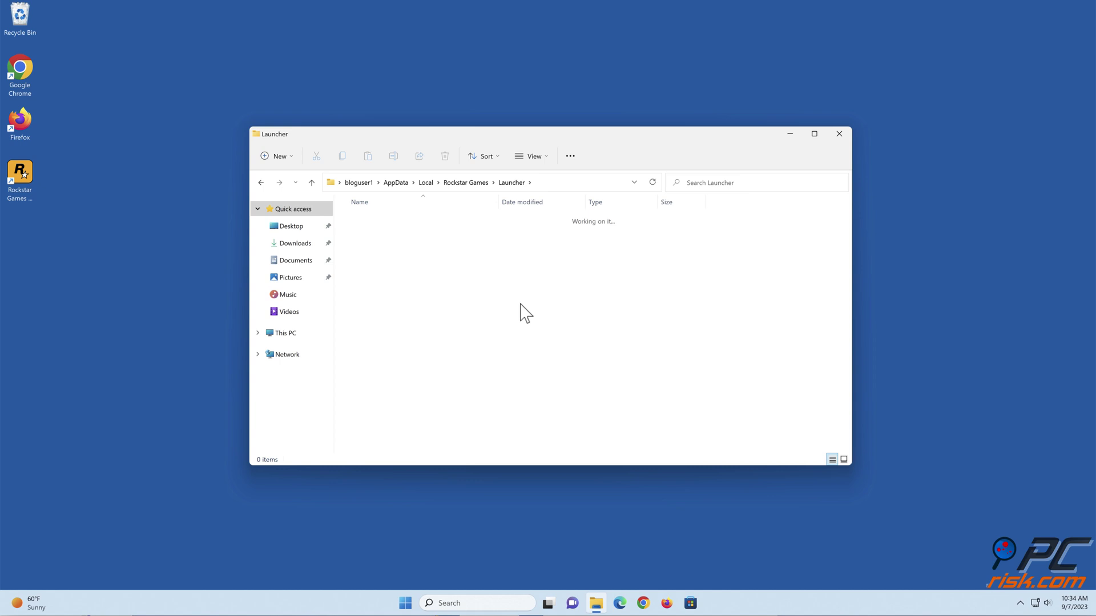
- Start Rockstar Games Launcher, sign in with the account e-mail and password, dismiss the scan prompt, and close it
click(840, 137)
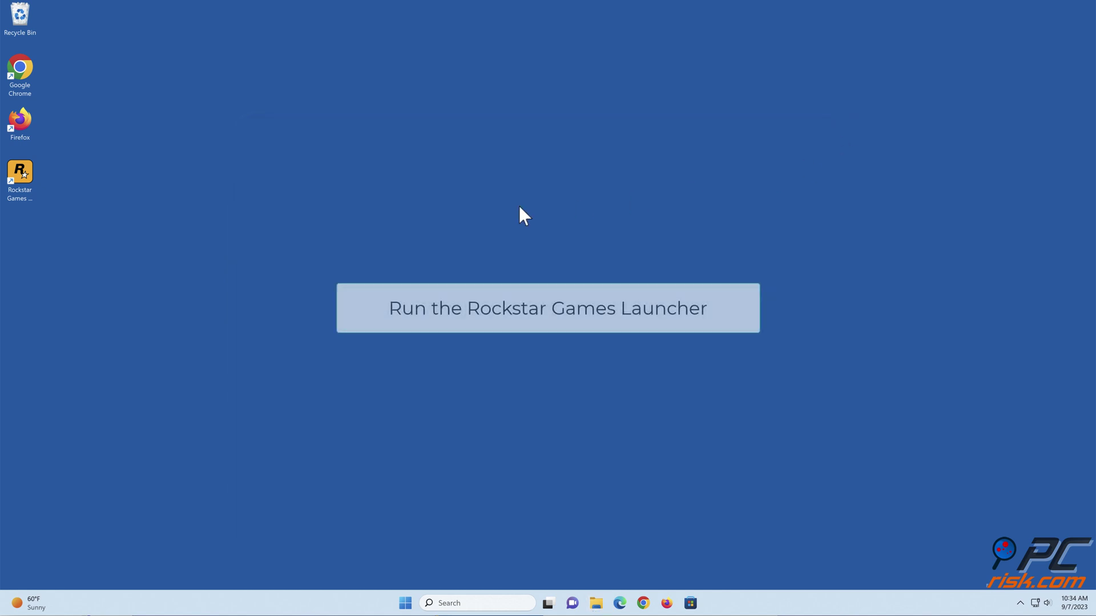
double_click(21, 192)
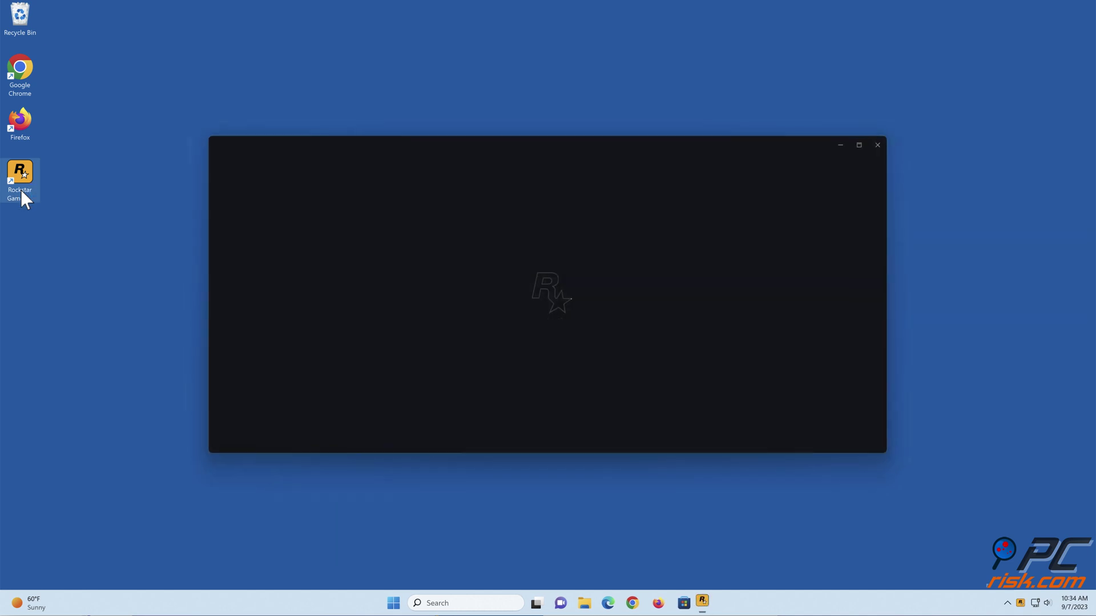
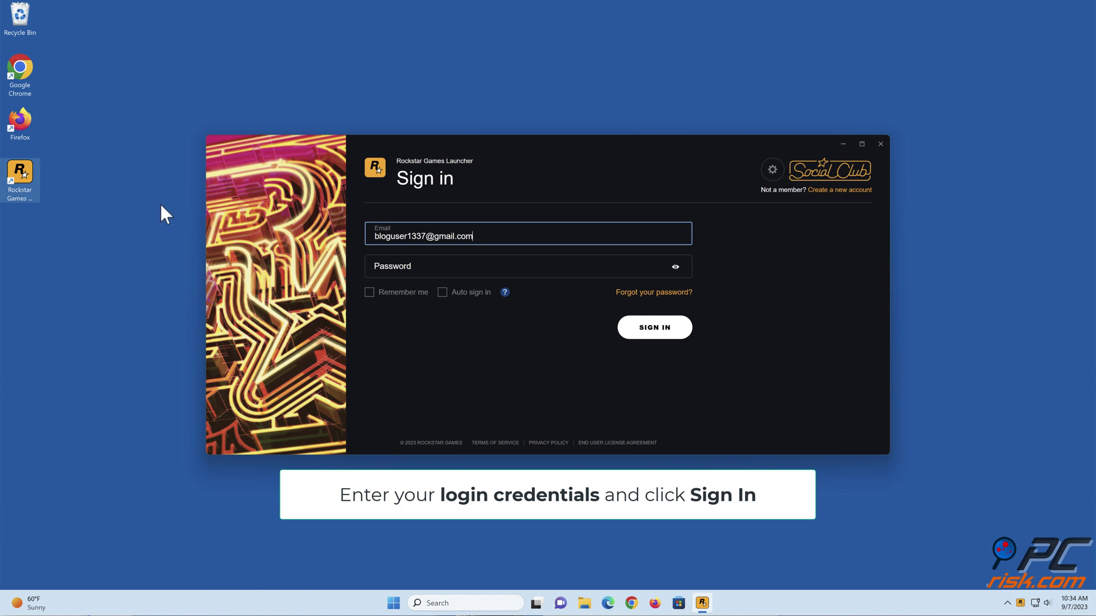
click(407, 265)
text(****)
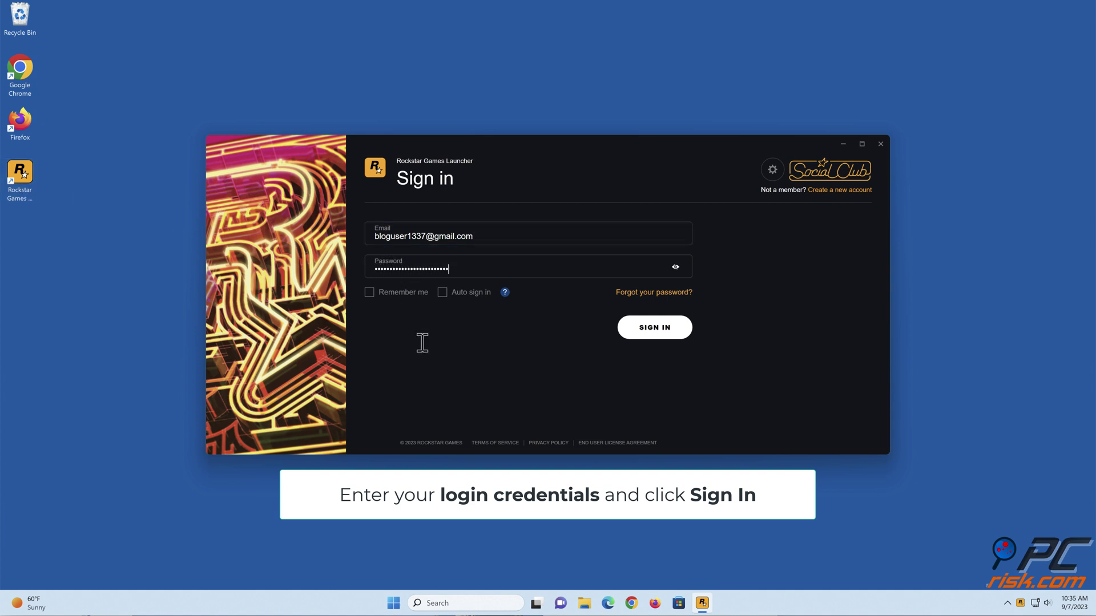
click(655, 336)
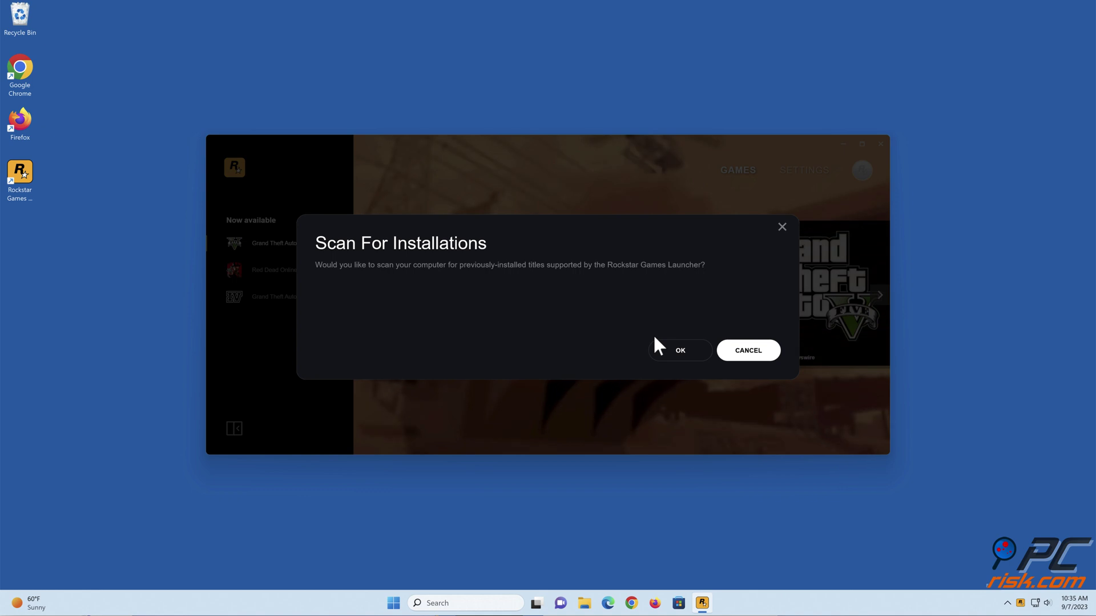
click(682, 358)
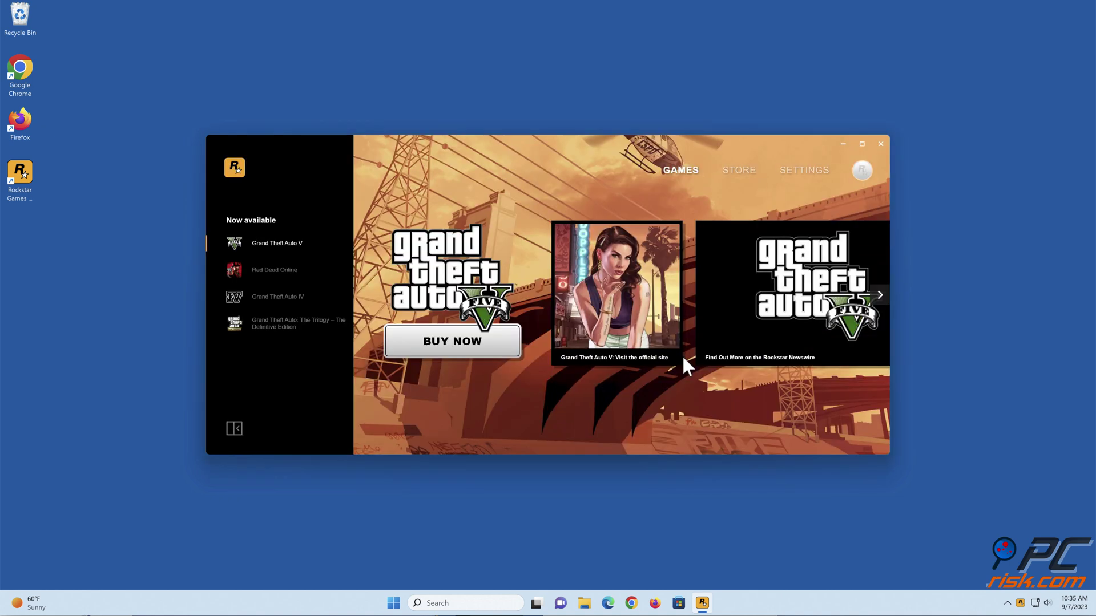
click(880, 144)
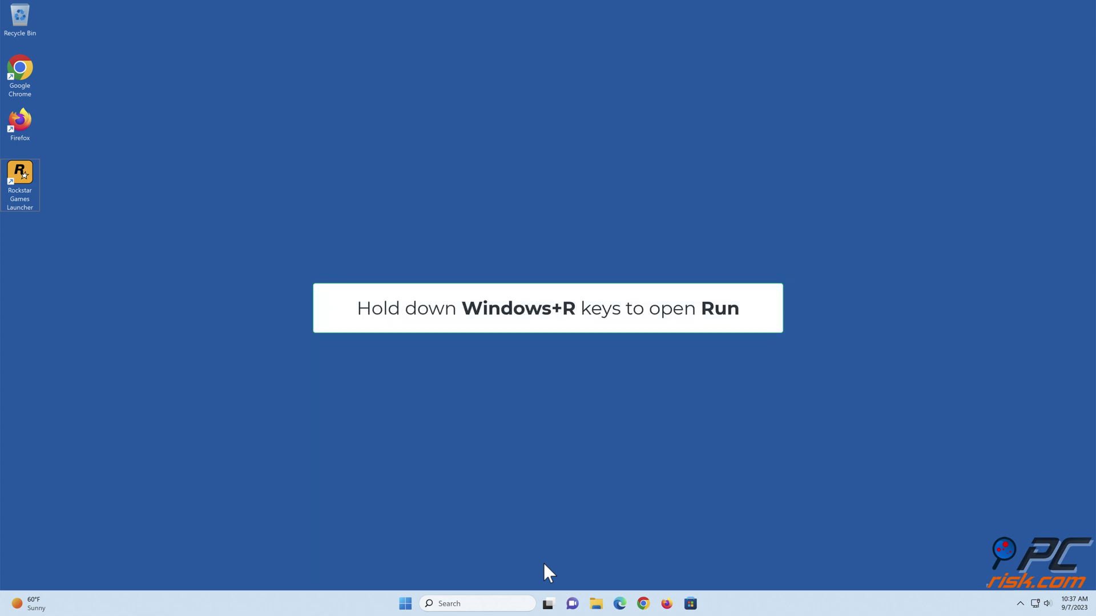
- Run cmd from the Run dialog with administrator rights
key(super+r)
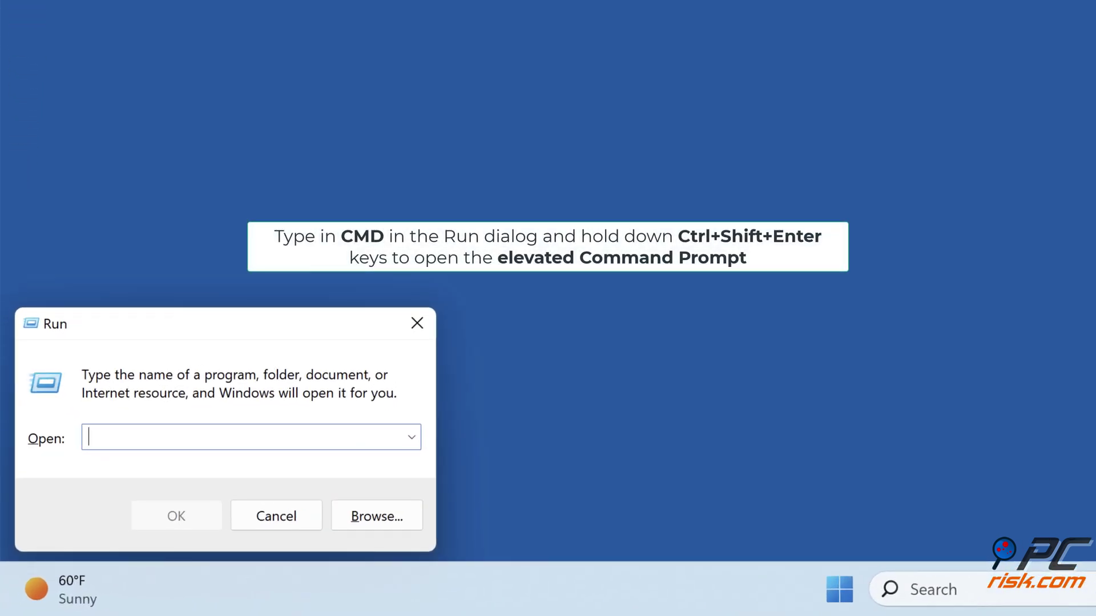
text(cmd)
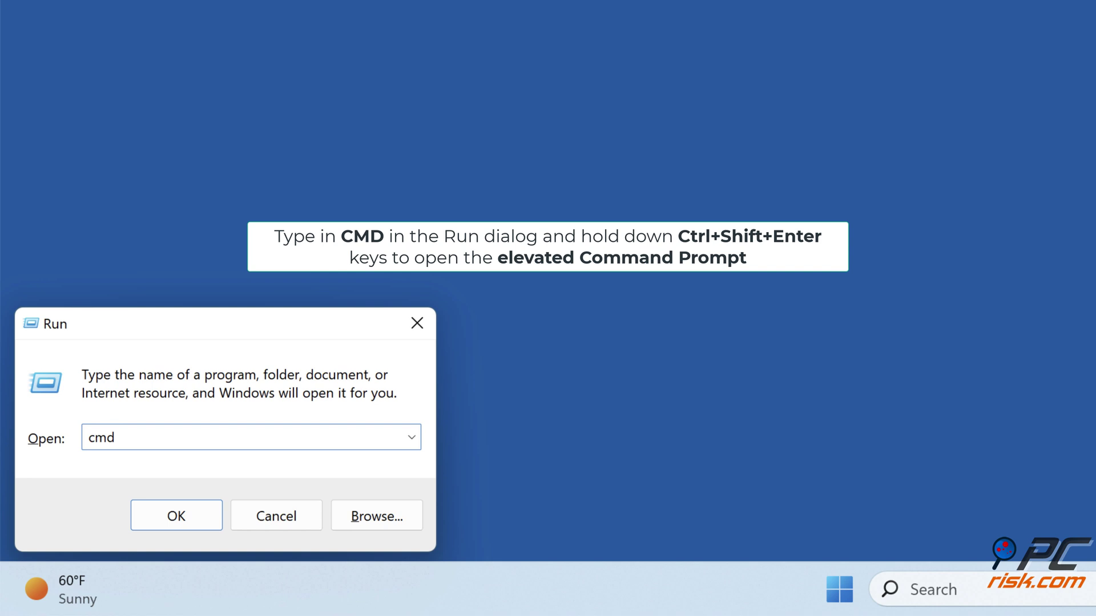
key(ctrl+shift+Return)
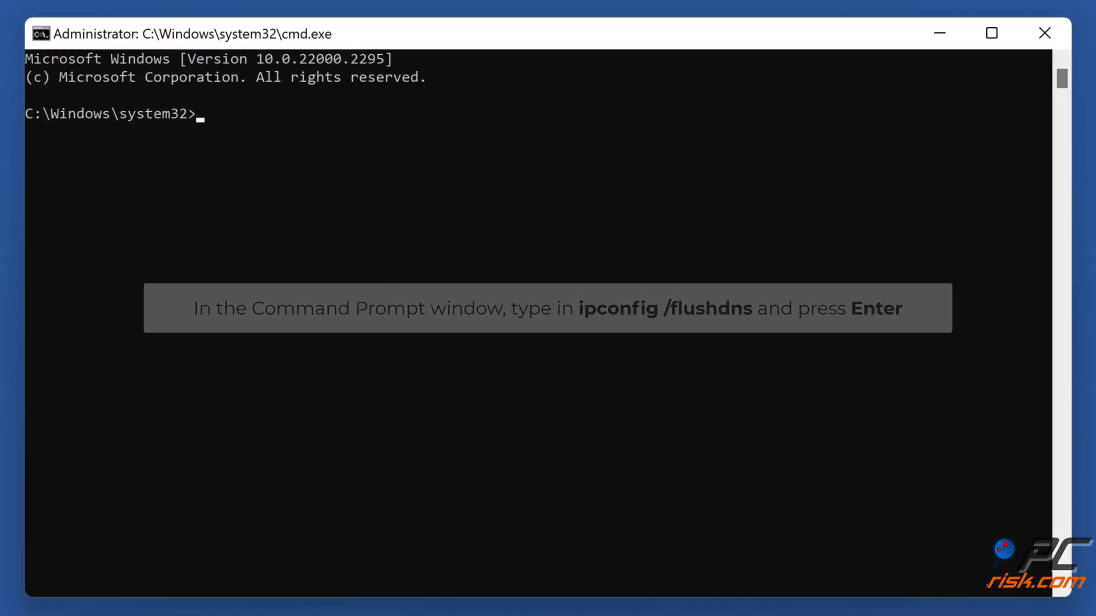
- Run ipconfig /flushdns to flush the DNS Resolver Cache
text(ipconfig /flushdns)
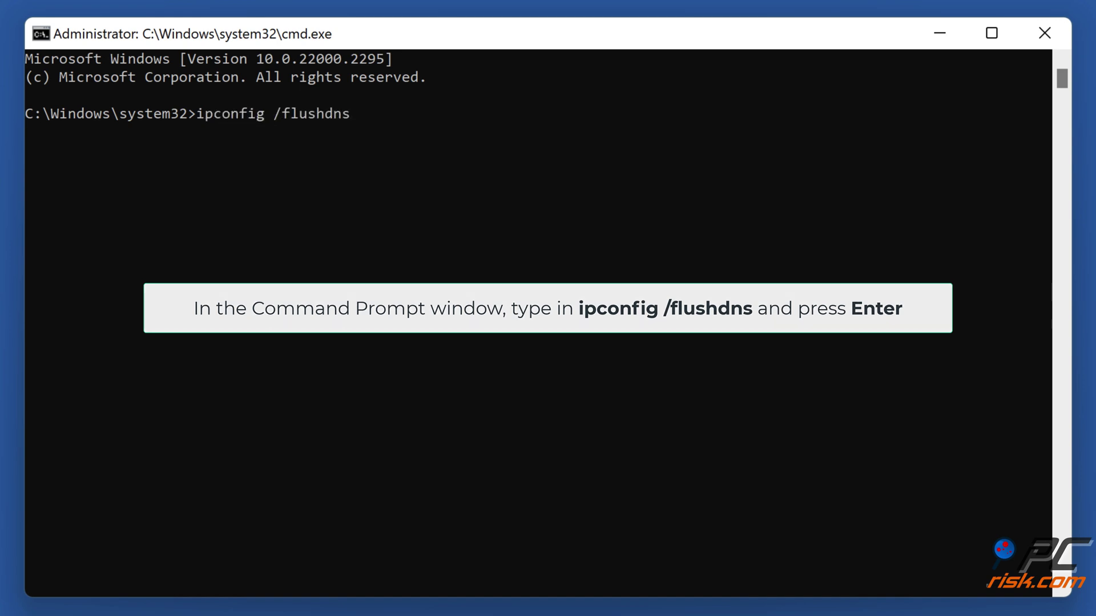
key(Return)
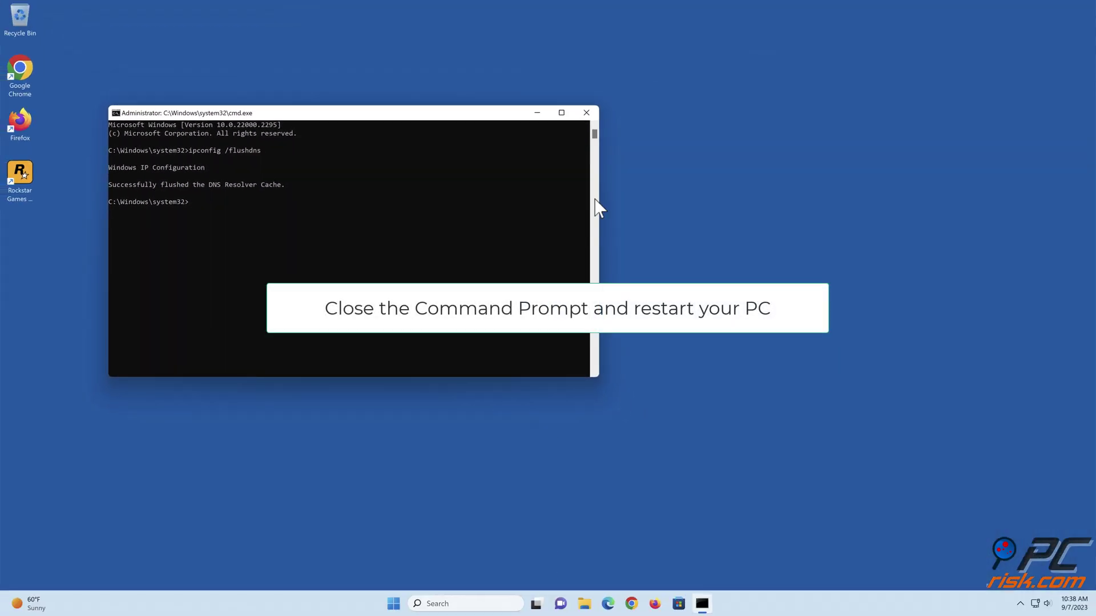
- Close the Command Prompt and restart the PC from the Start menu power options
click(586, 114)
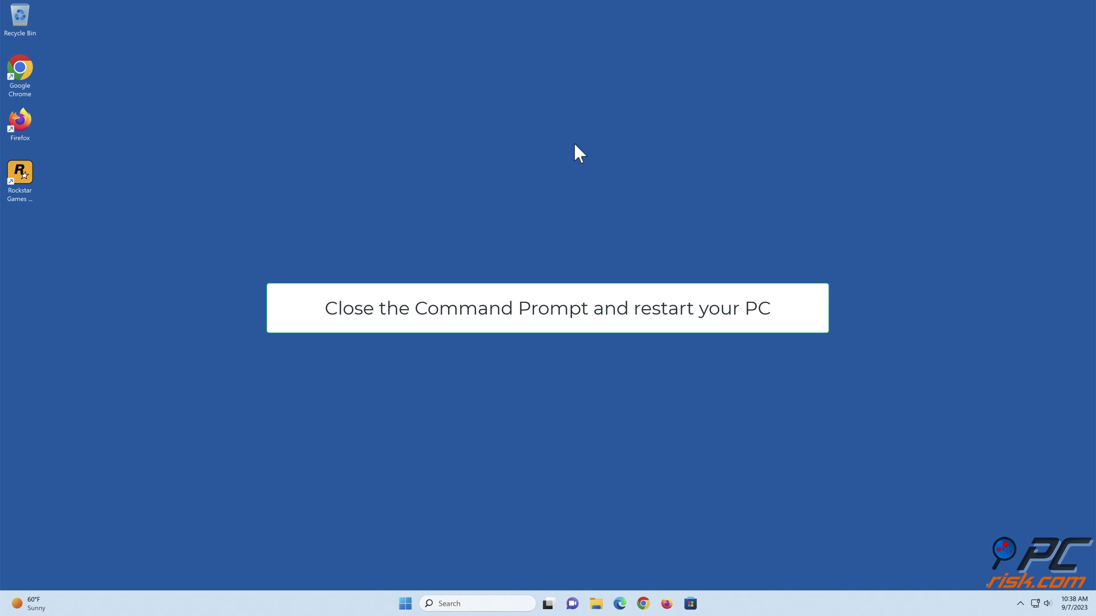
click(406, 602)
click(680, 567)
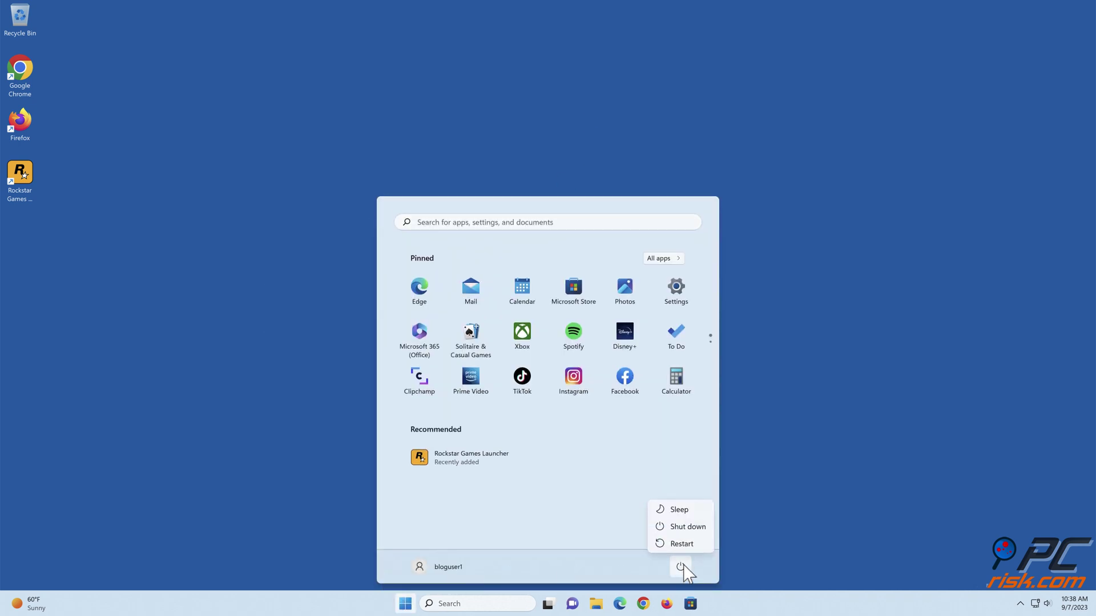
click(680, 548)
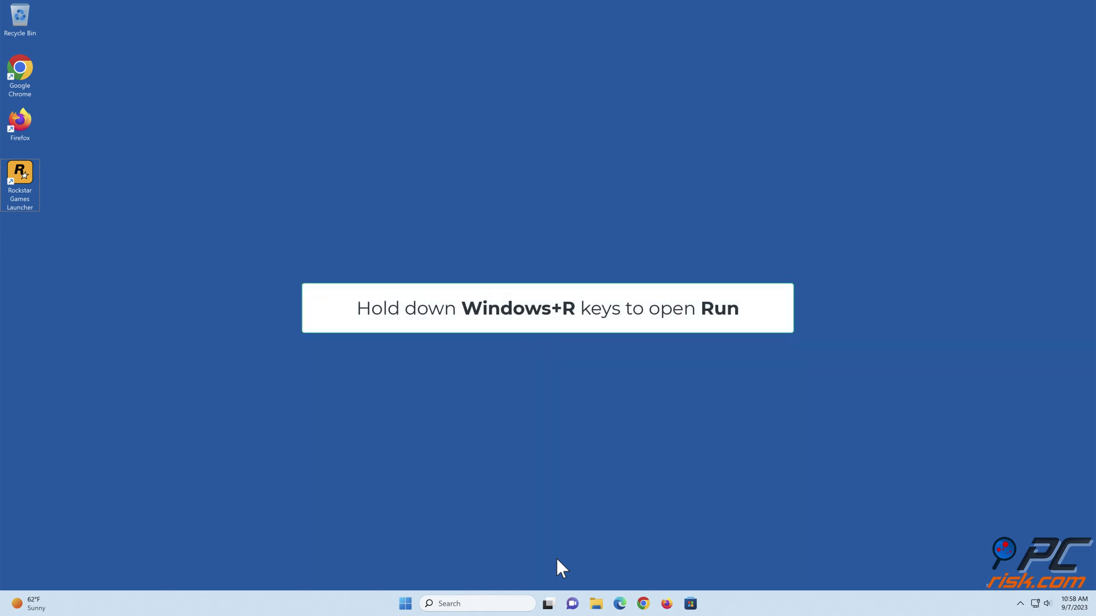
- Run firewall.cpl to open the Windows Defender Firewall control panel
key(super+r)
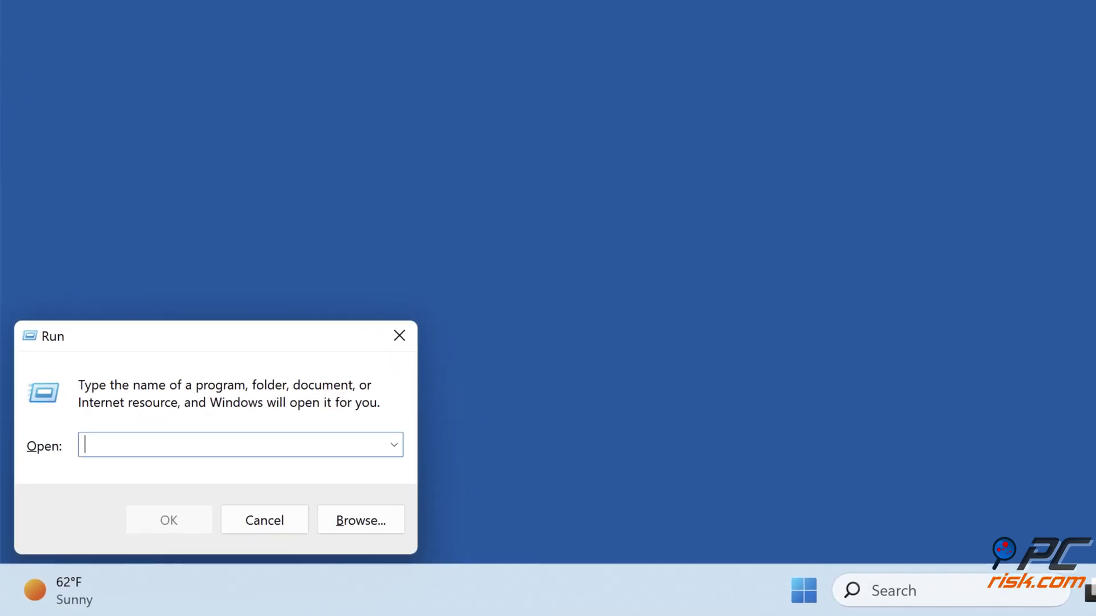
text(firewall.cpl)
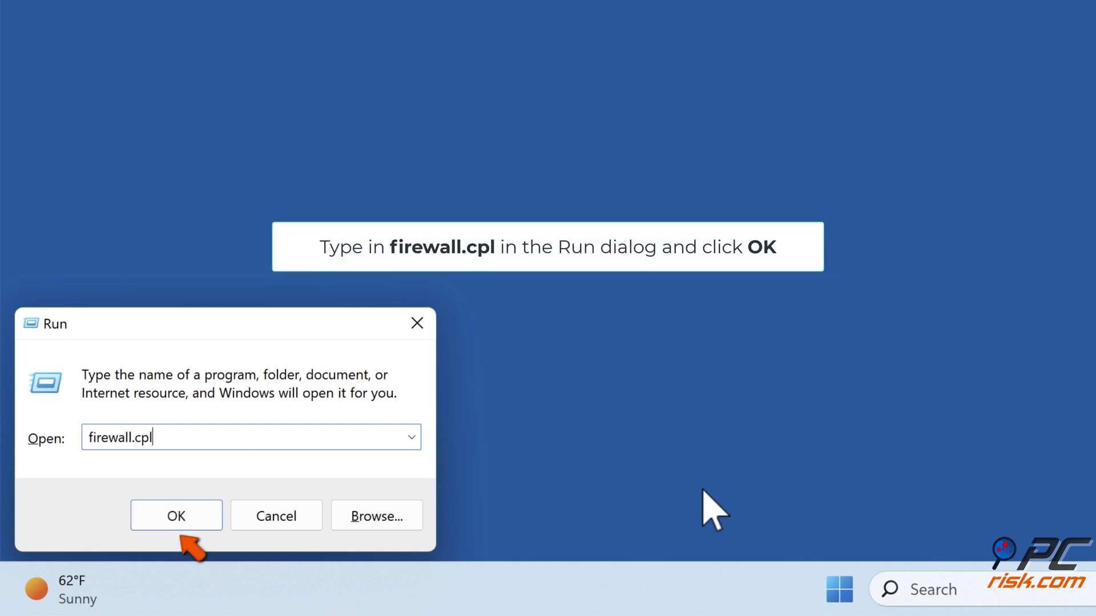
click(175, 524)
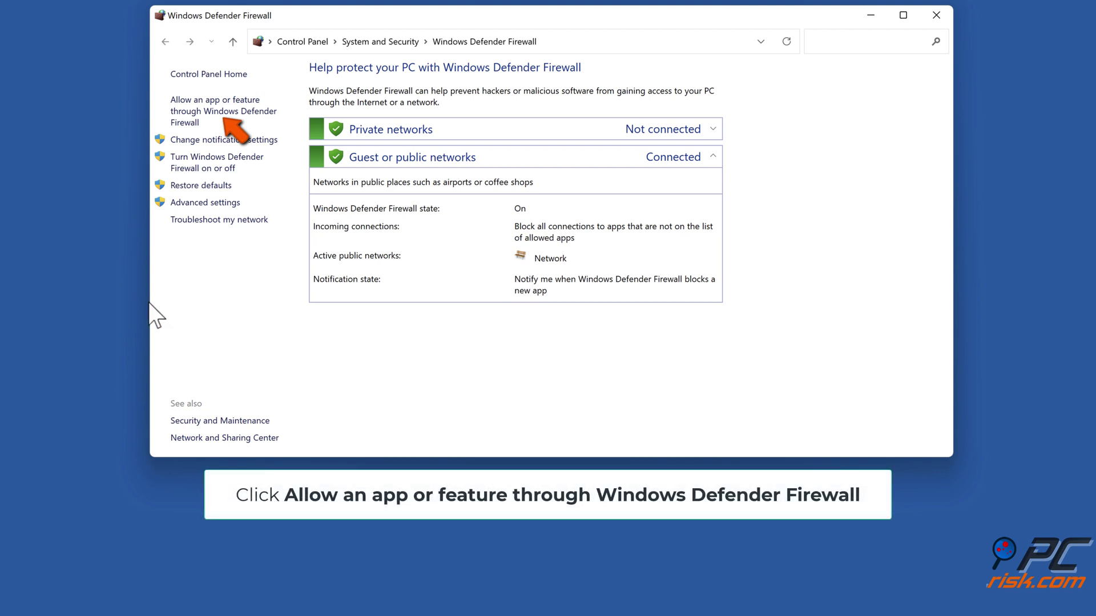
- Open the firewall's allowed apps list, enable Change settings, and scroll looking for Rockstar Games Launcher
click(243, 114)
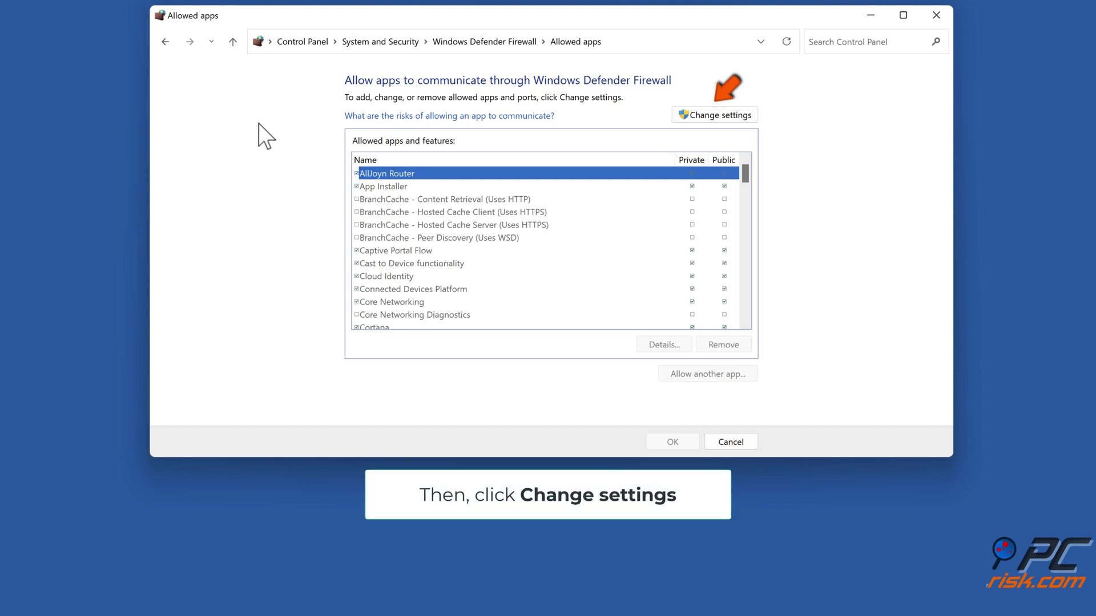
click(717, 116)
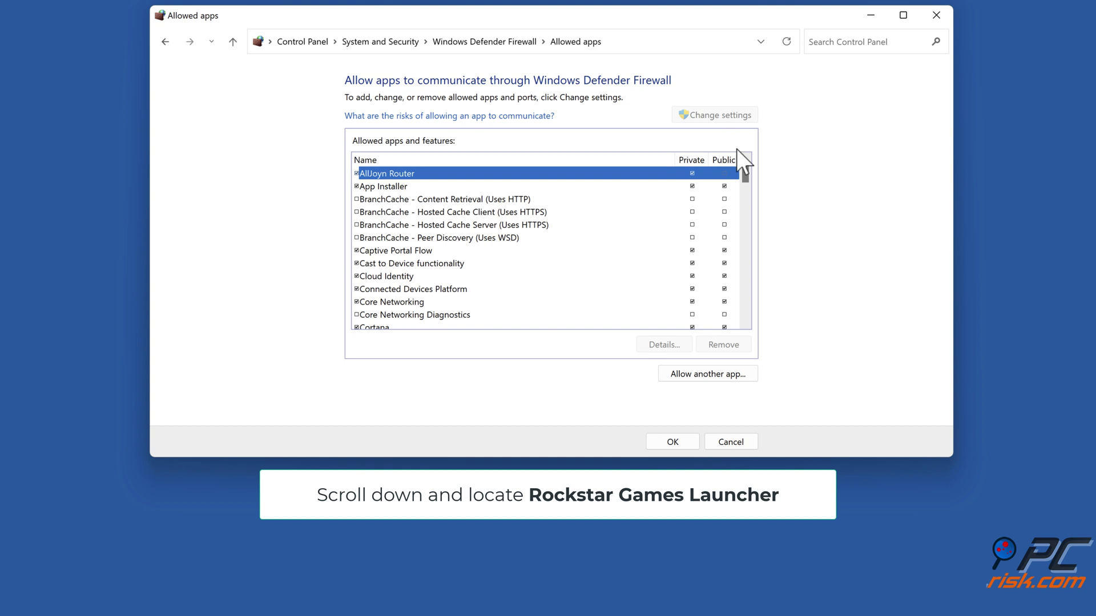
drag(745, 166, 742, 246)
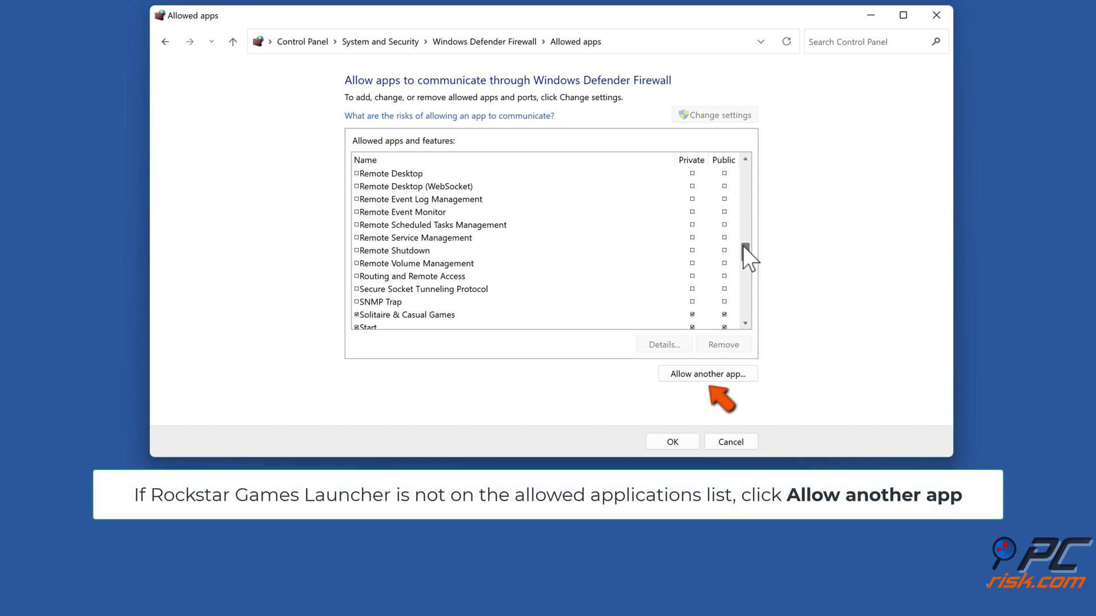
- Add the Launcher program from C:\Program Files\Rockstar Games\Launcher to the firewall's allowed apps
click(710, 375)
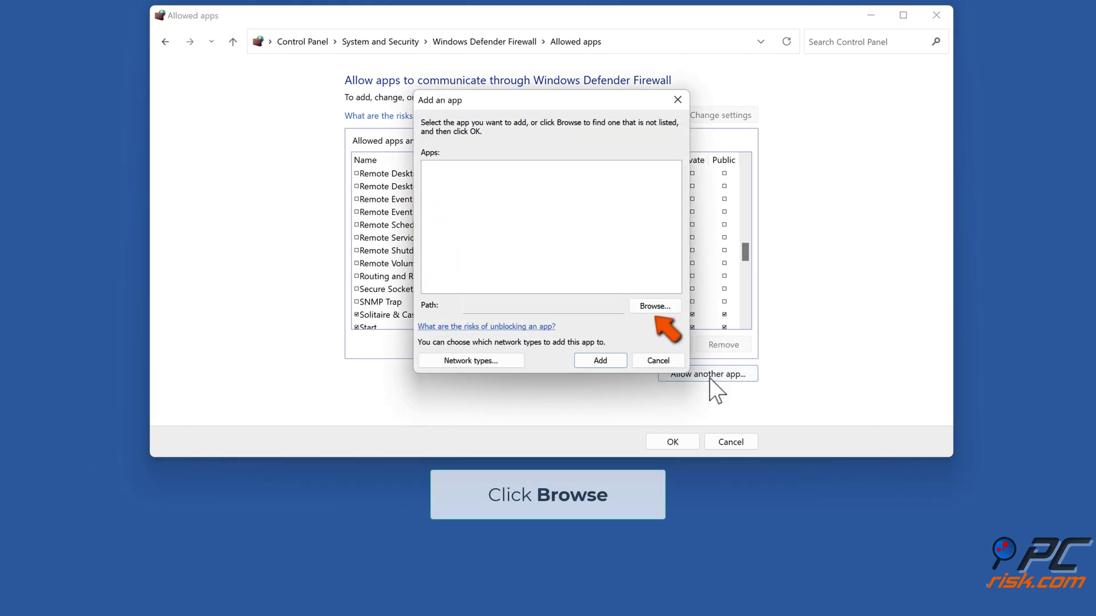
click(651, 312)
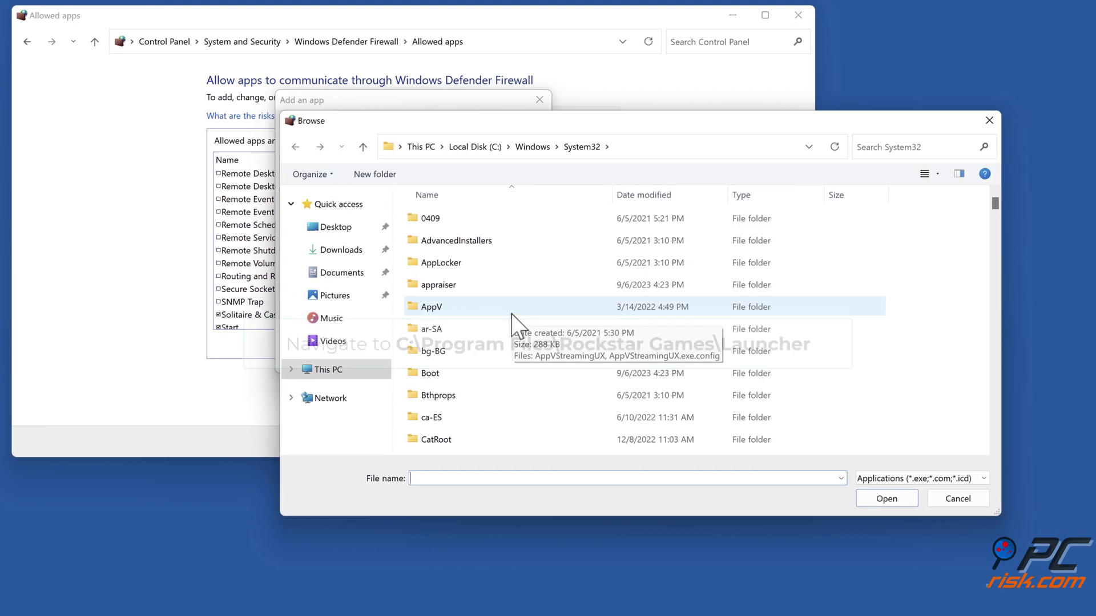
click(690, 147)
text(c:\program fileso)
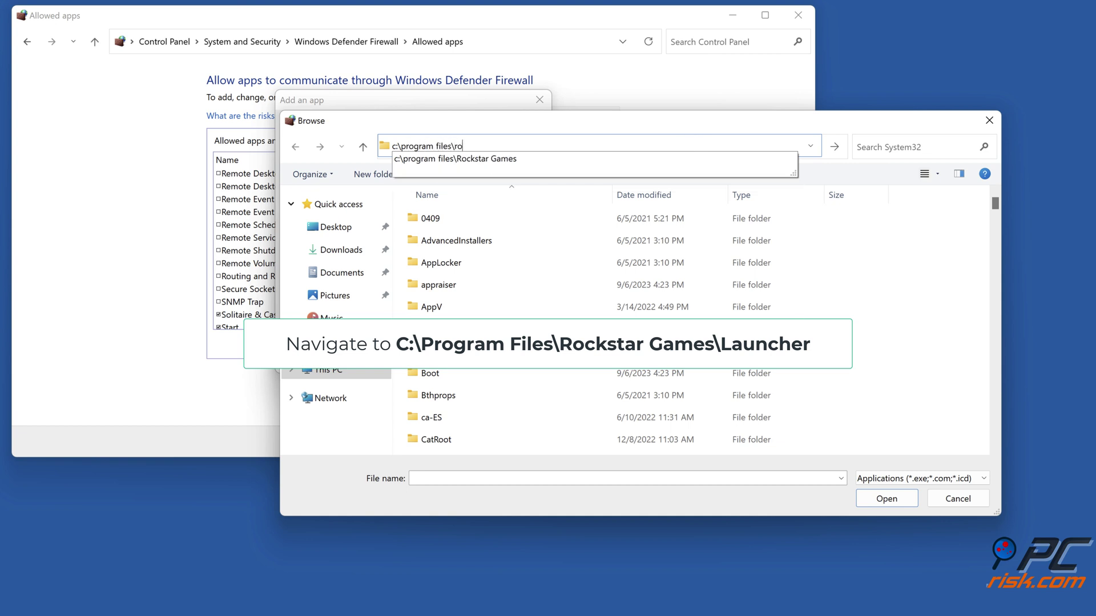
text(ckstar games\launcher)
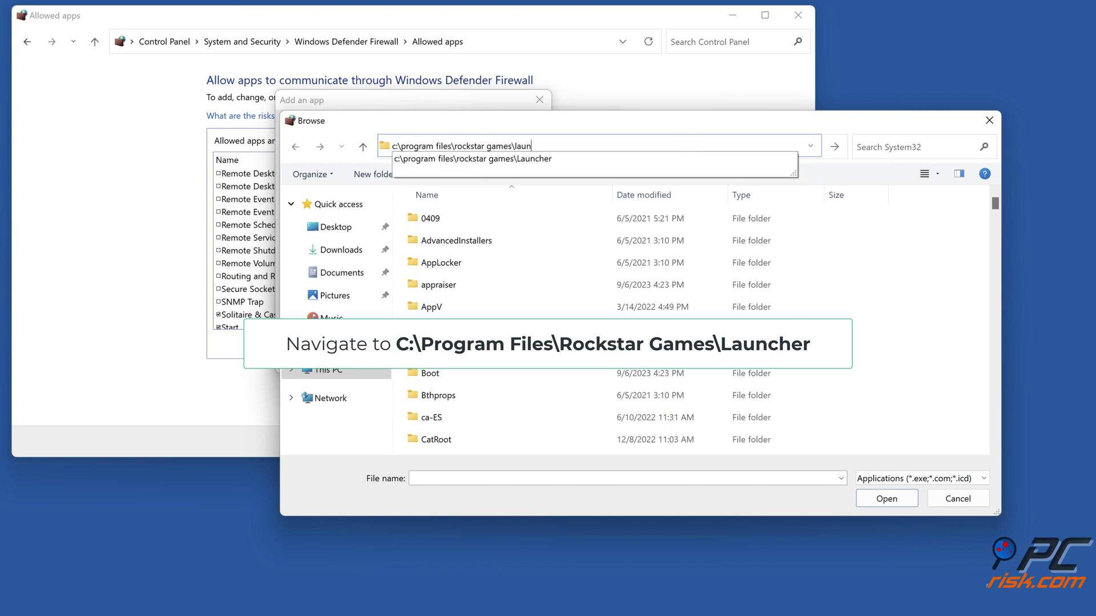
key(Return)
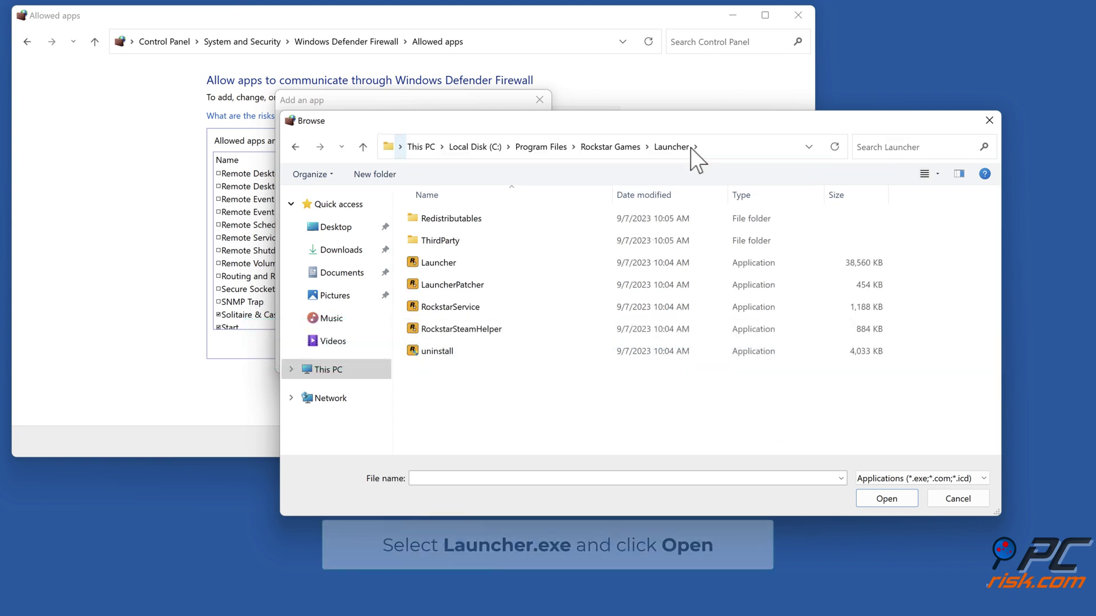
click(439, 267)
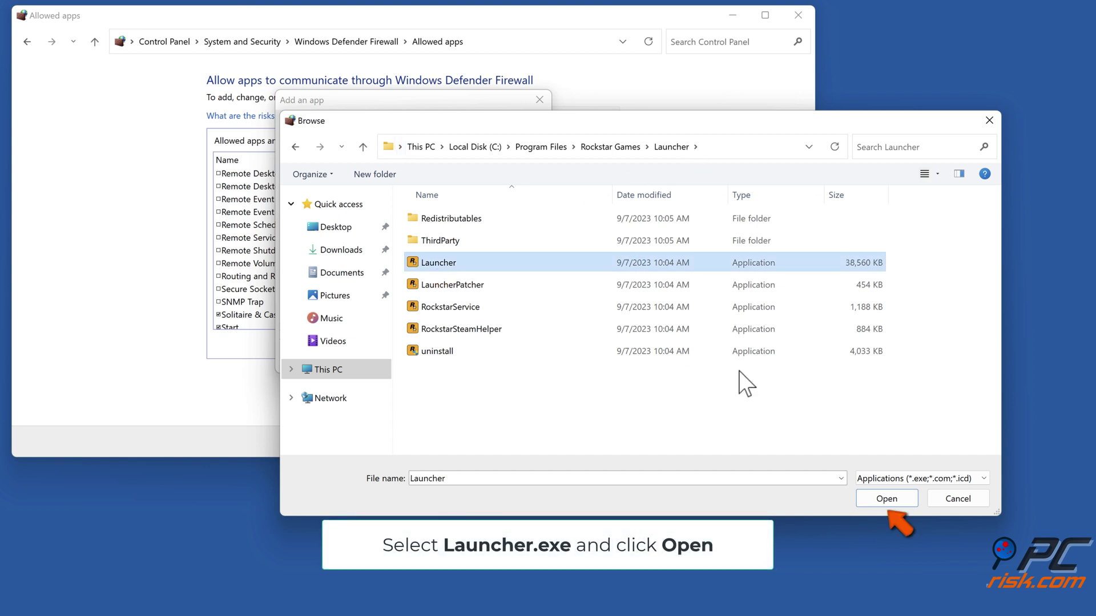
click(887, 501)
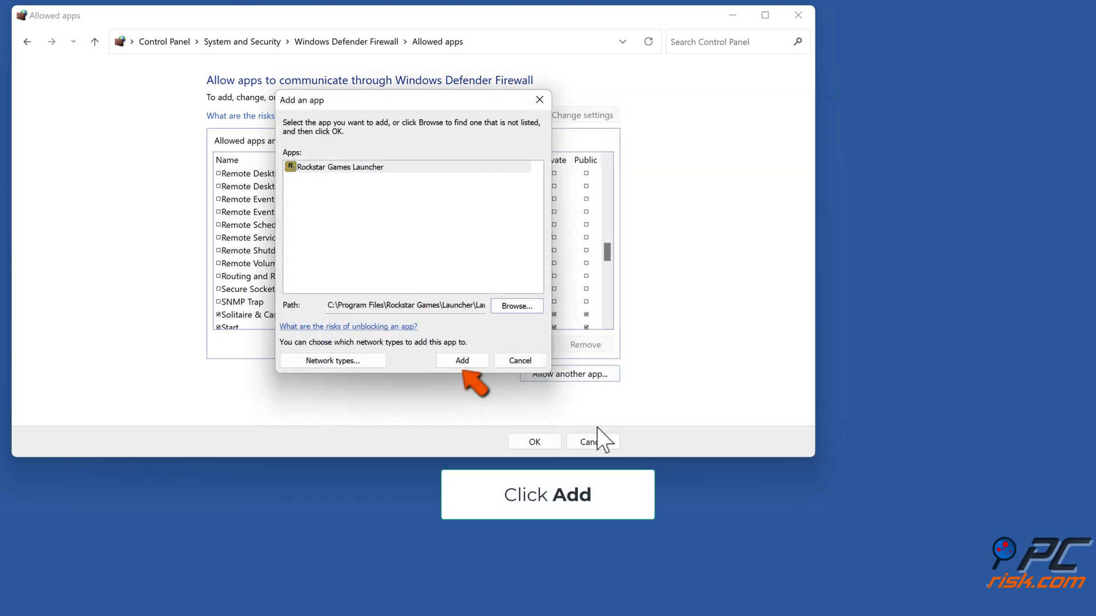
click(461, 365)
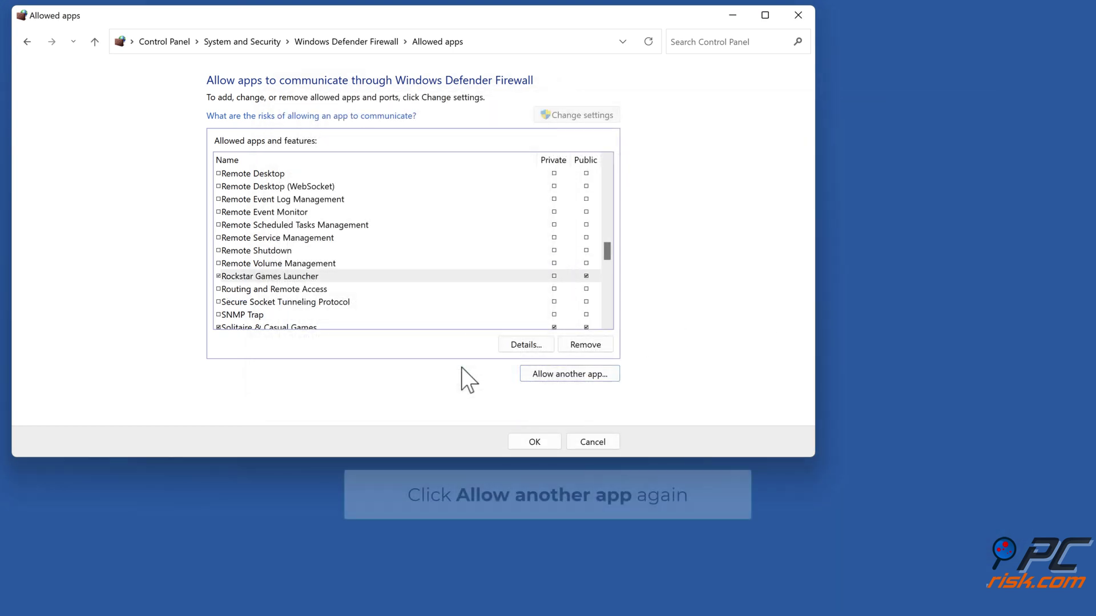
click(563, 375)
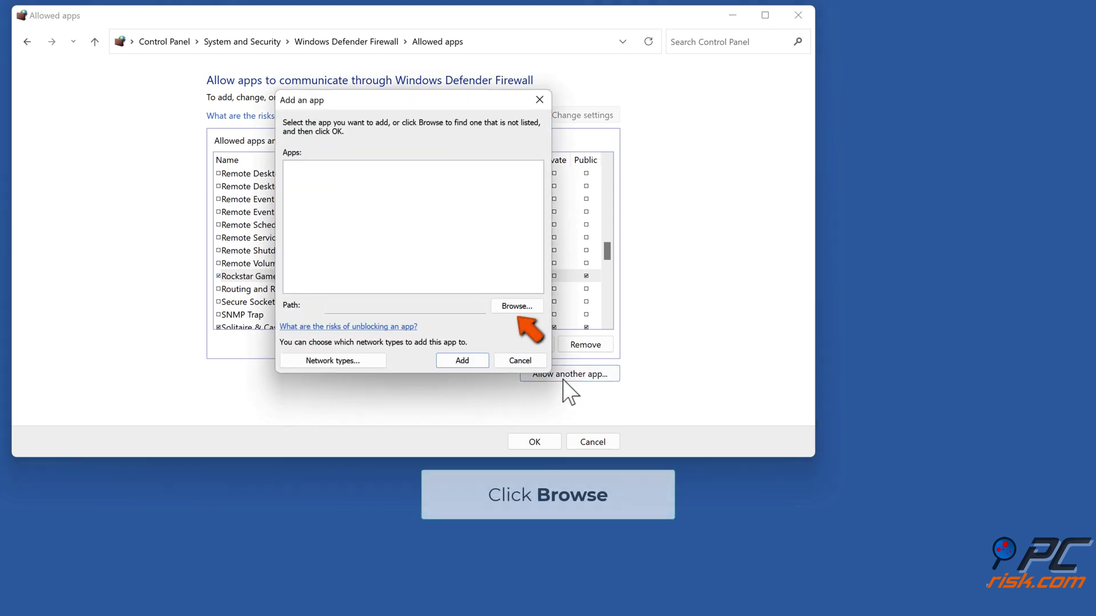
- Add LauncherPatcher as Rockstar Games Launcher Patcher to the firewall's allowed apps
click(517, 306)
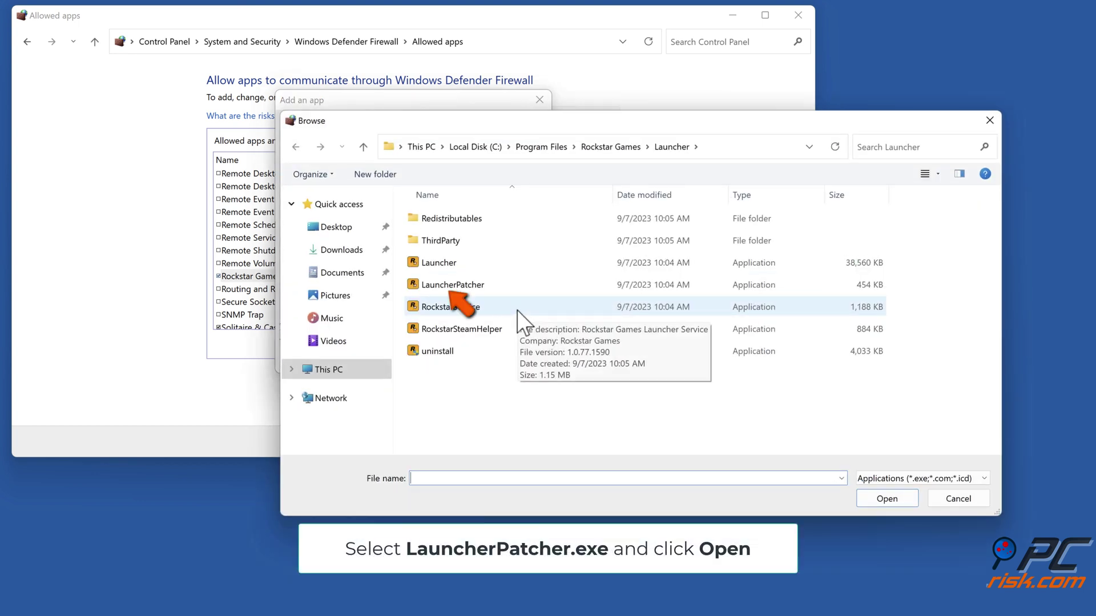
click(455, 288)
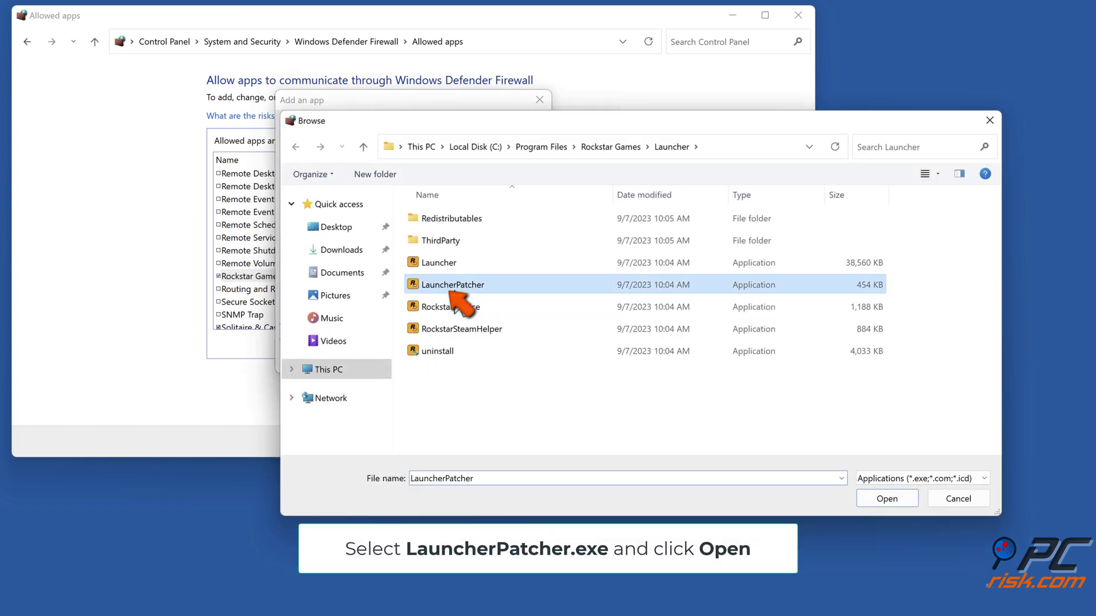
click(883, 500)
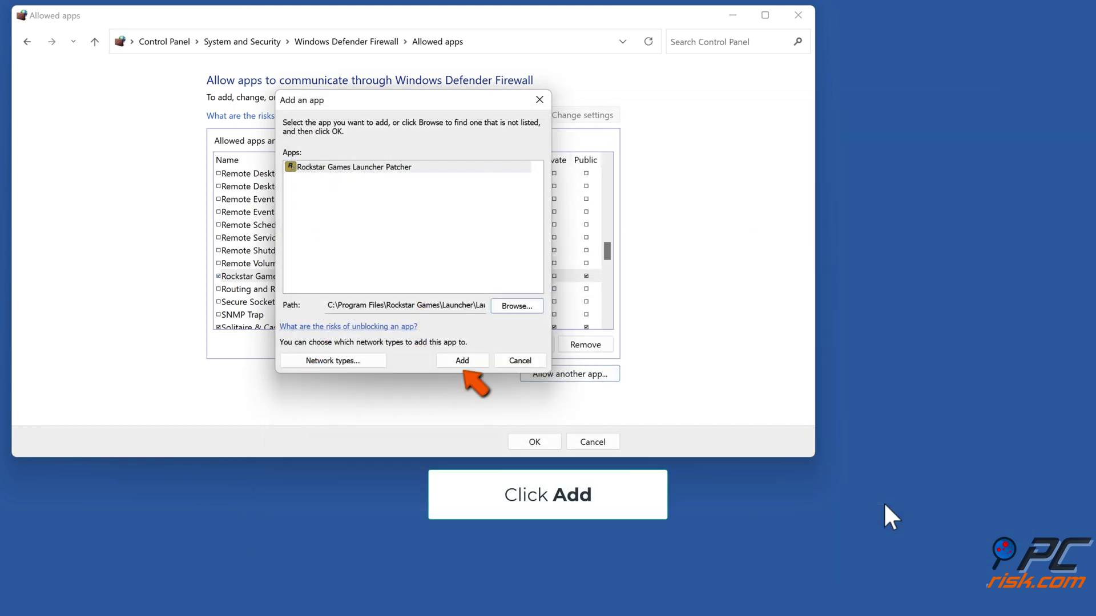
click(463, 364)
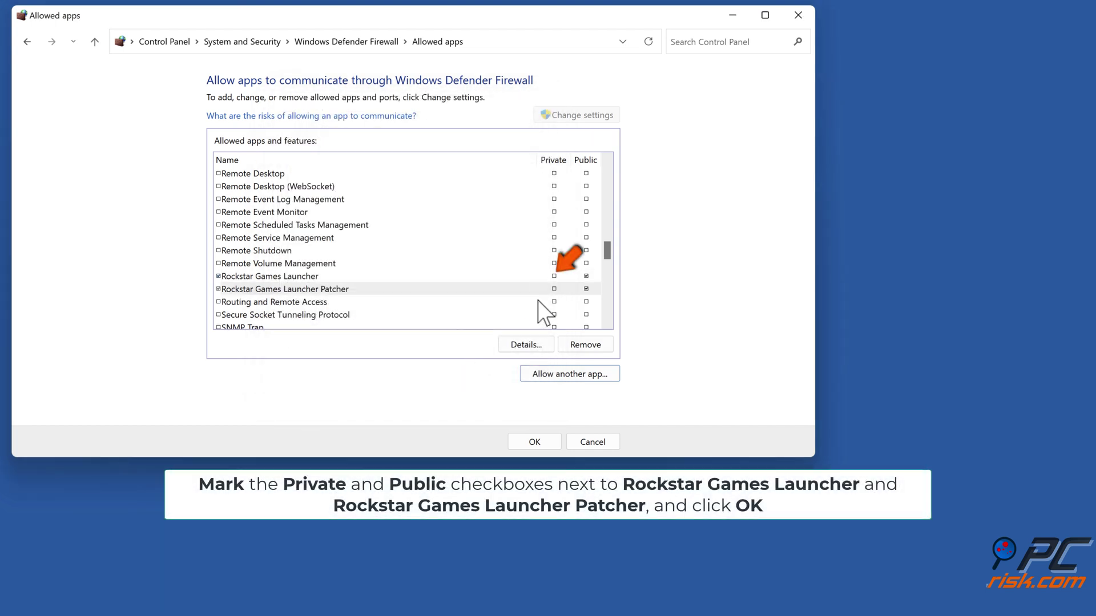
- Allow both Rockstar entries on Private networks, save the changes, and close the firewall window
click(554, 276)
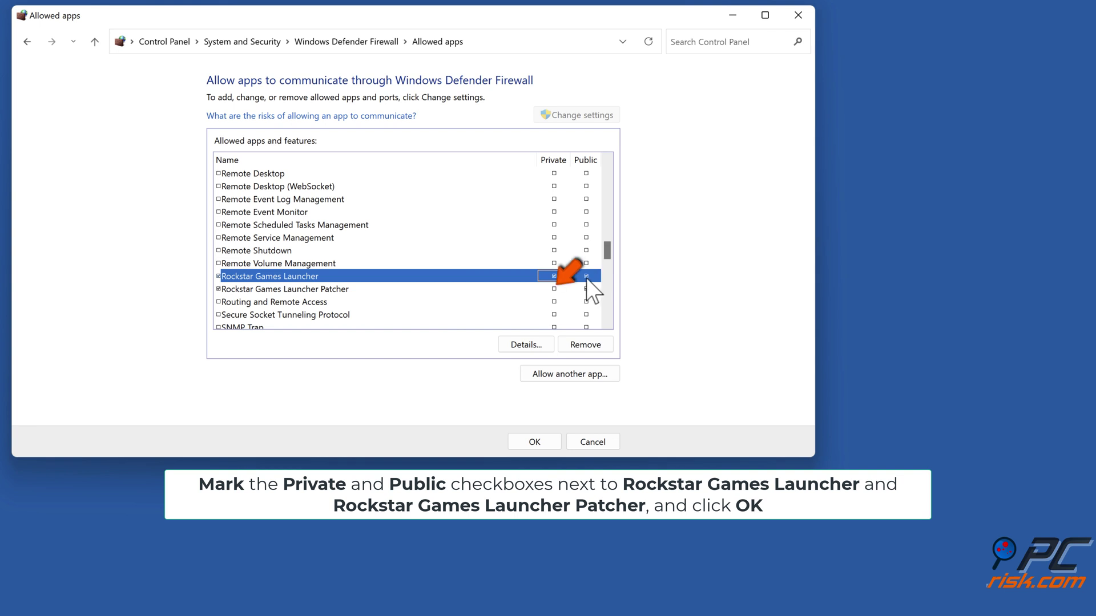
click(554, 289)
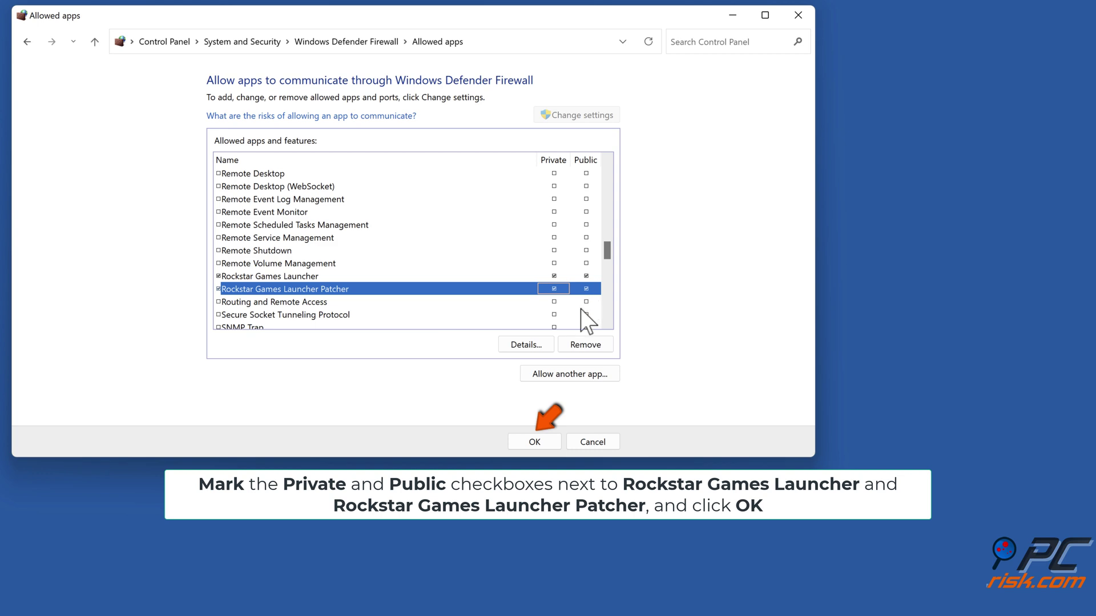
click(535, 447)
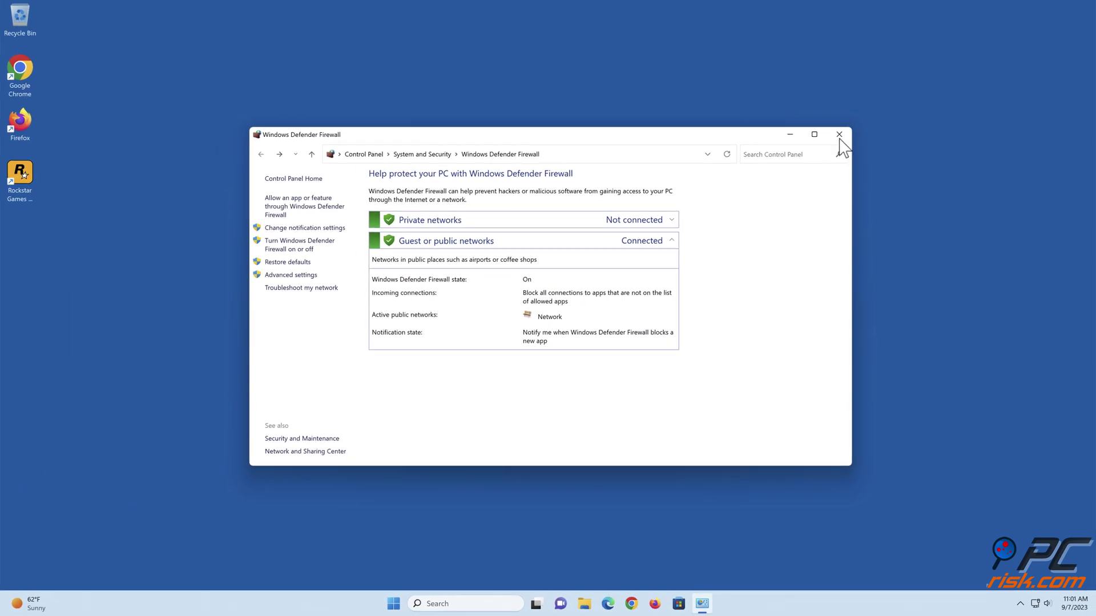
click(838, 138)
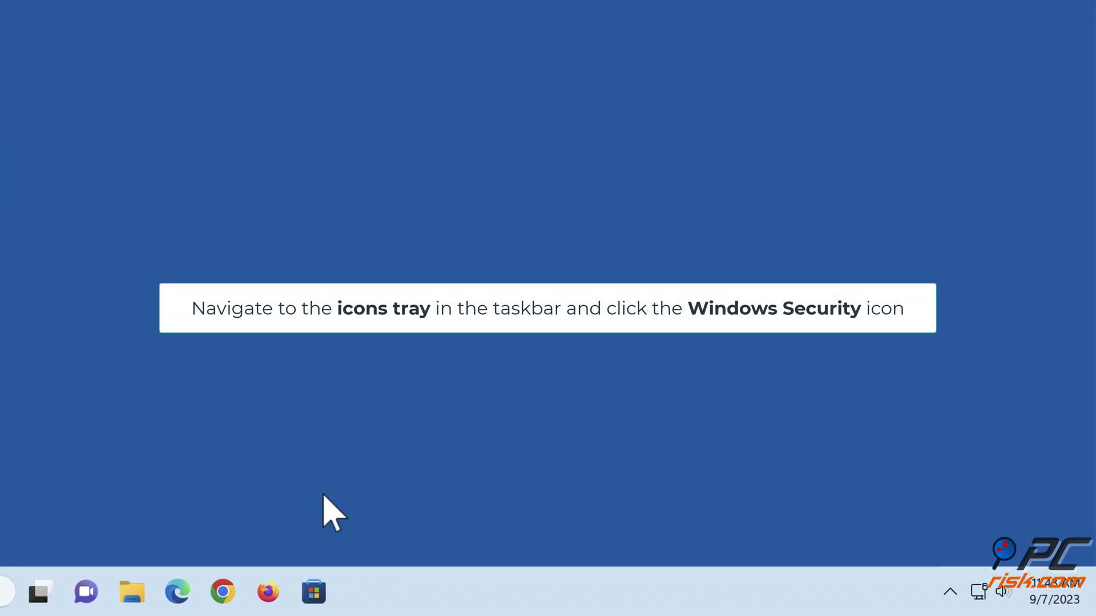
- Open Windows Security from the hidden tray icons and go to Virus & threat protection
click(949, 590)
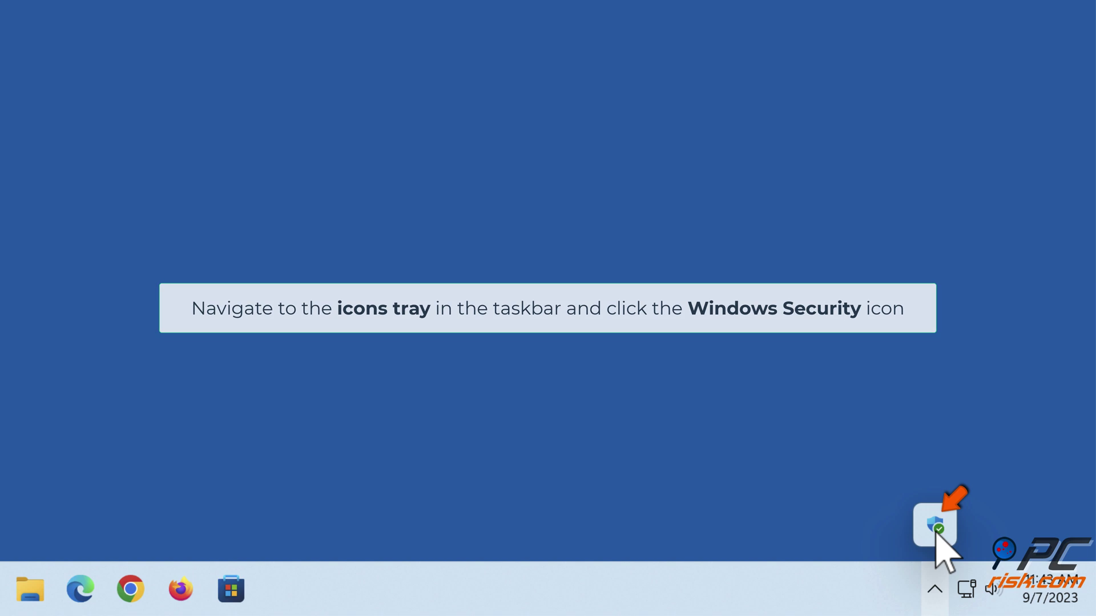
click(935, 530)
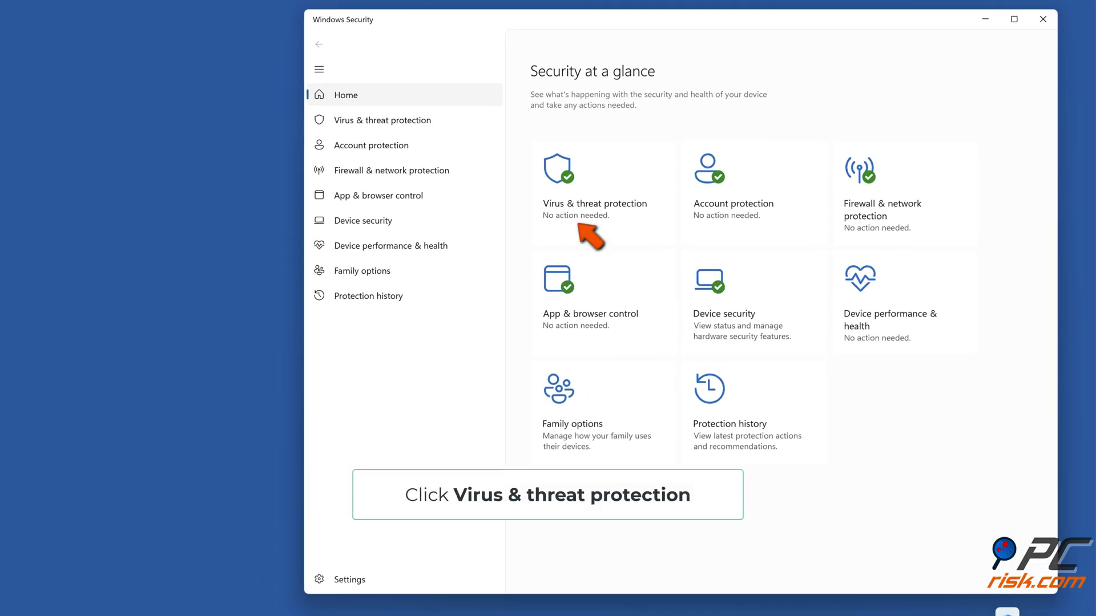
click(591, 216)
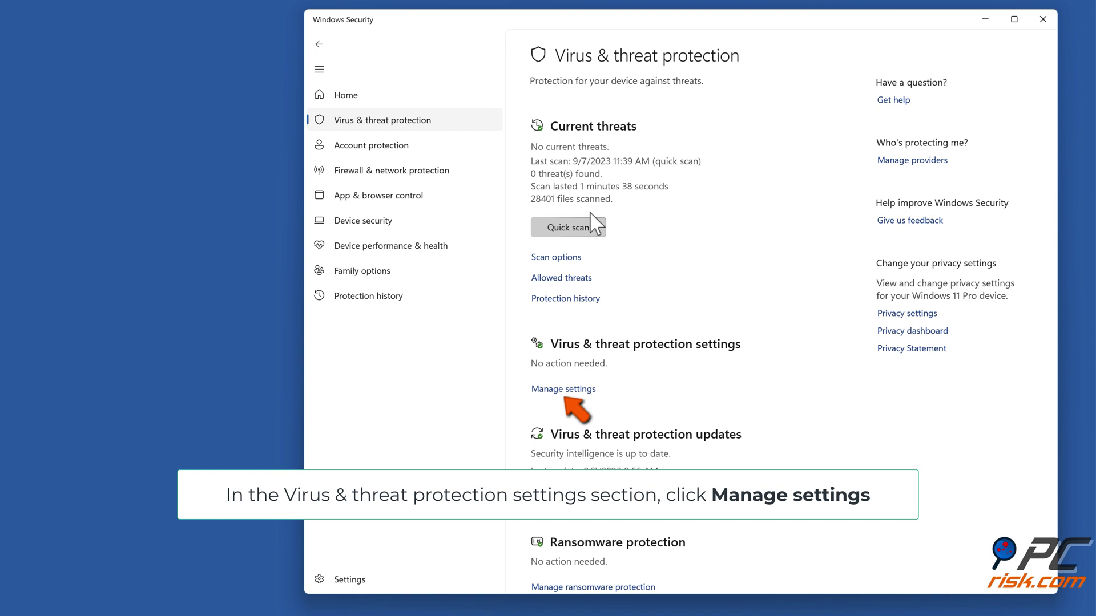
- In Virus & threat protection settings, start adding a Folder exclusion under Exclusions
click(565, 390)
scroll(567, 399, down, 5)
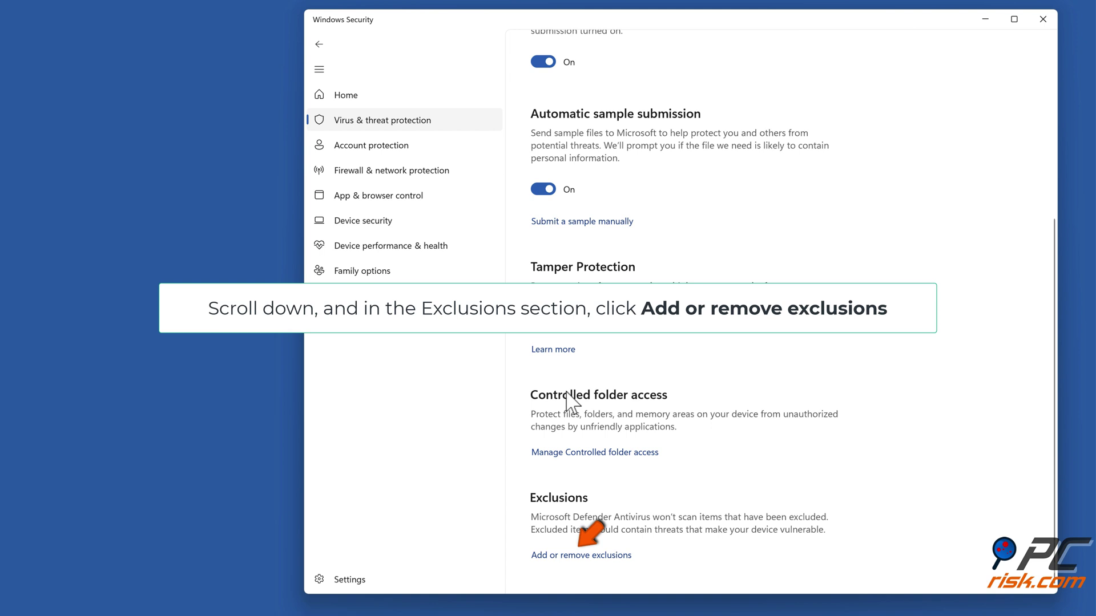
click(583, 555)
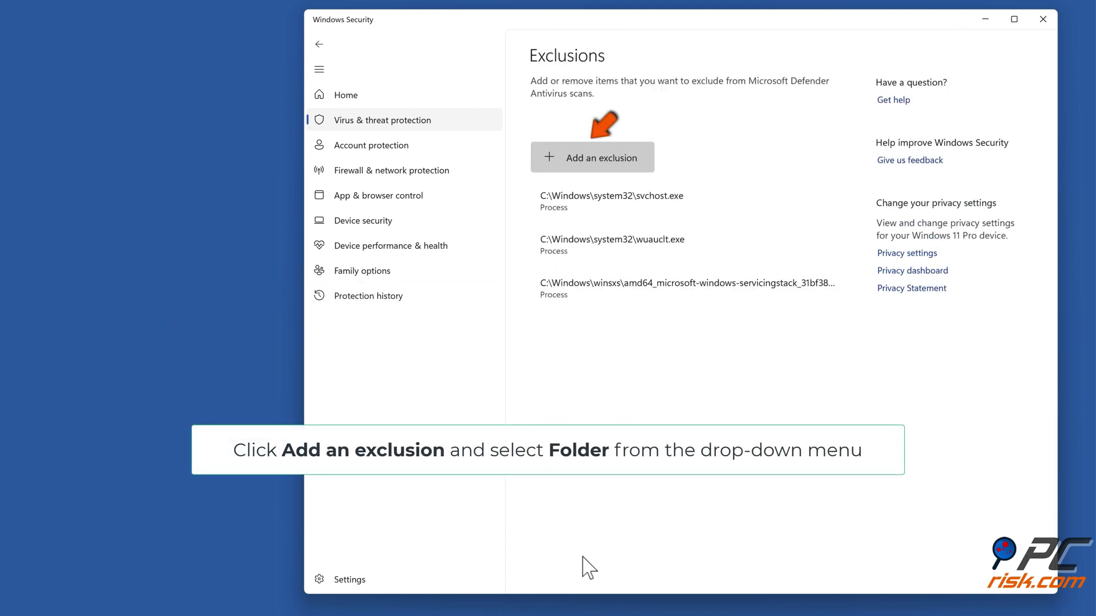
click(592, 170)
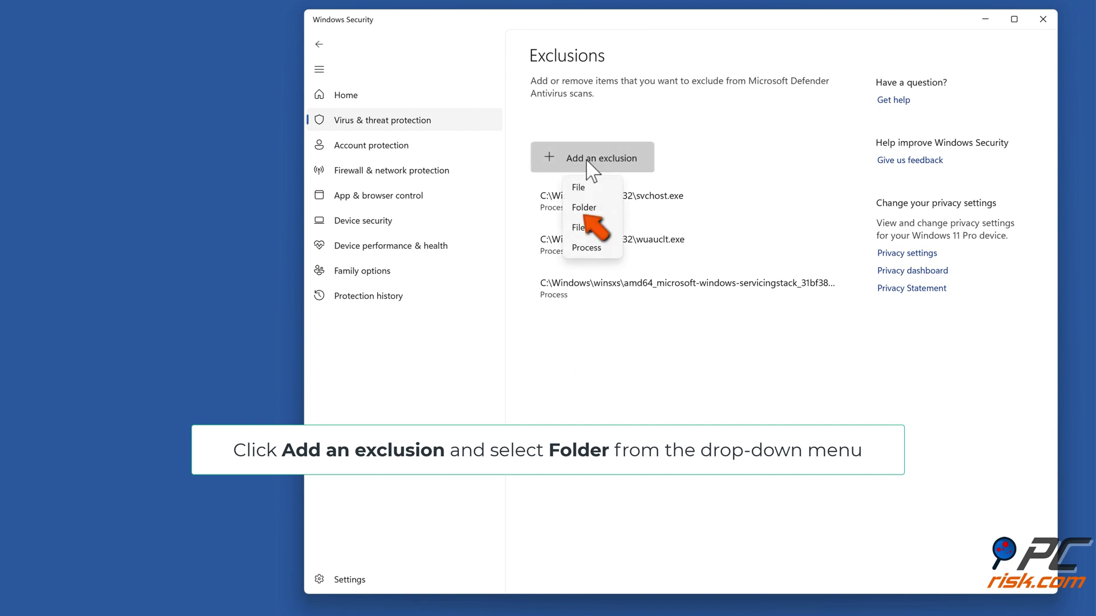
click(584, 209)
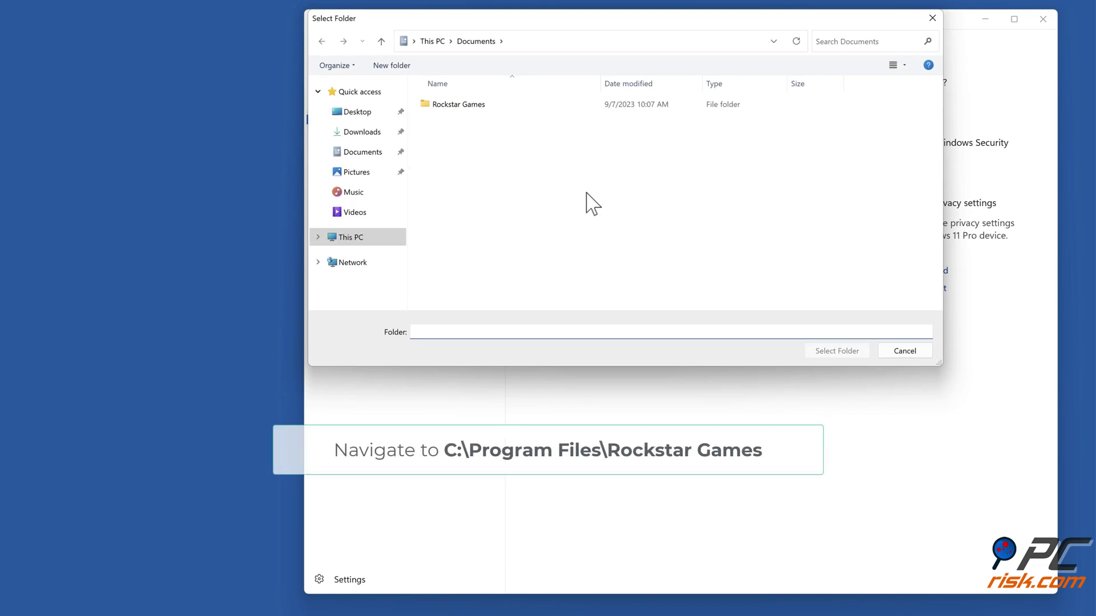
click(580, 41)
- Exclude the C:\Program Files\Rockstar Games\Launcher folder from Defender scans, then close Windows Security
text(c:\program files\rockstar games)
key(Return)
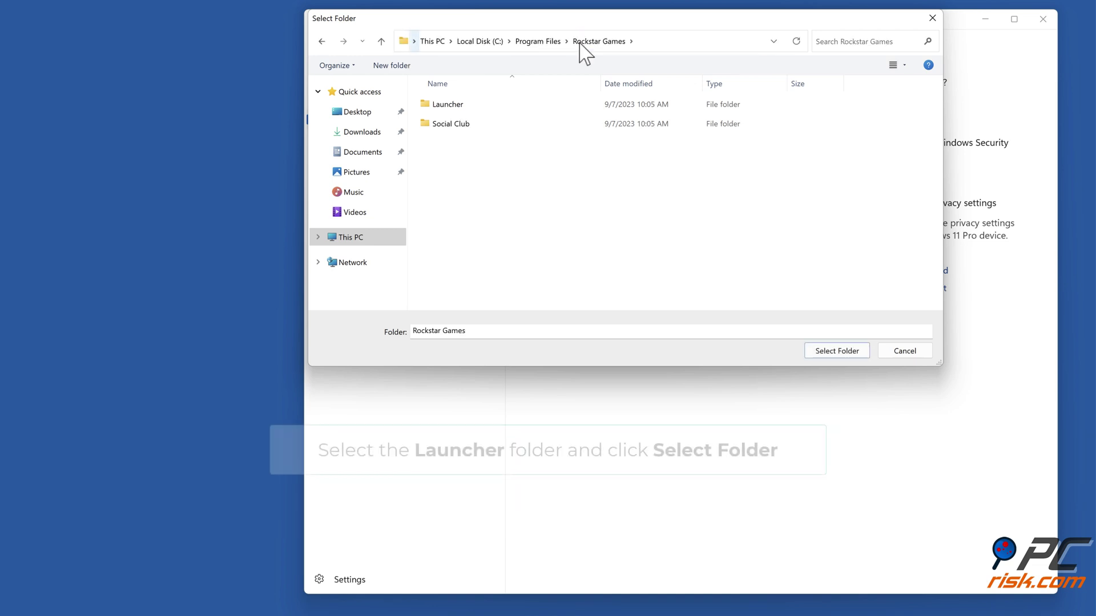
click(451, 107)
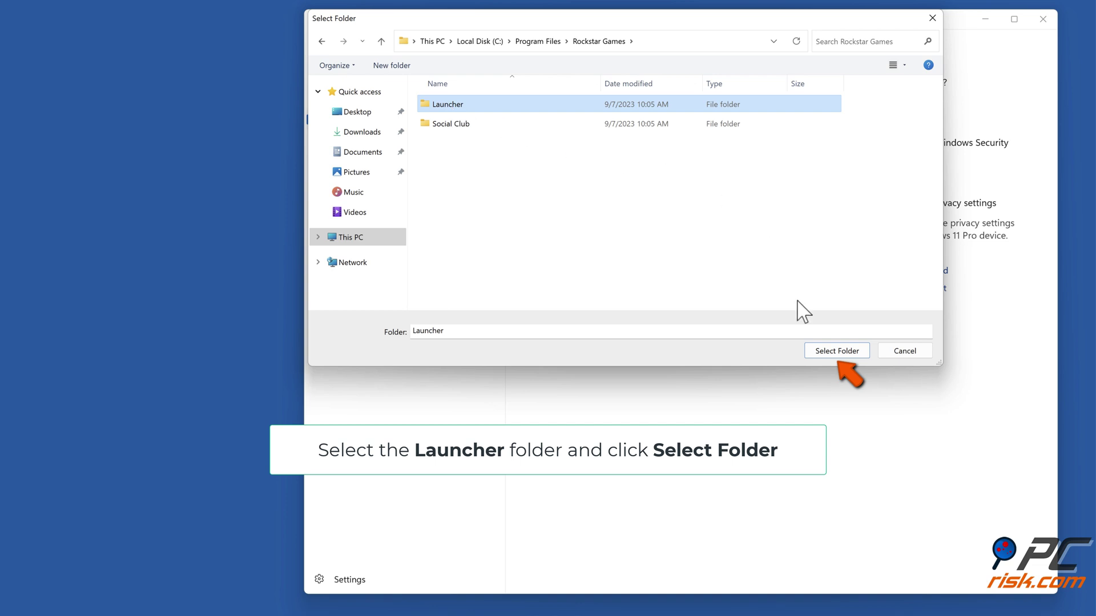
click(836, 351)
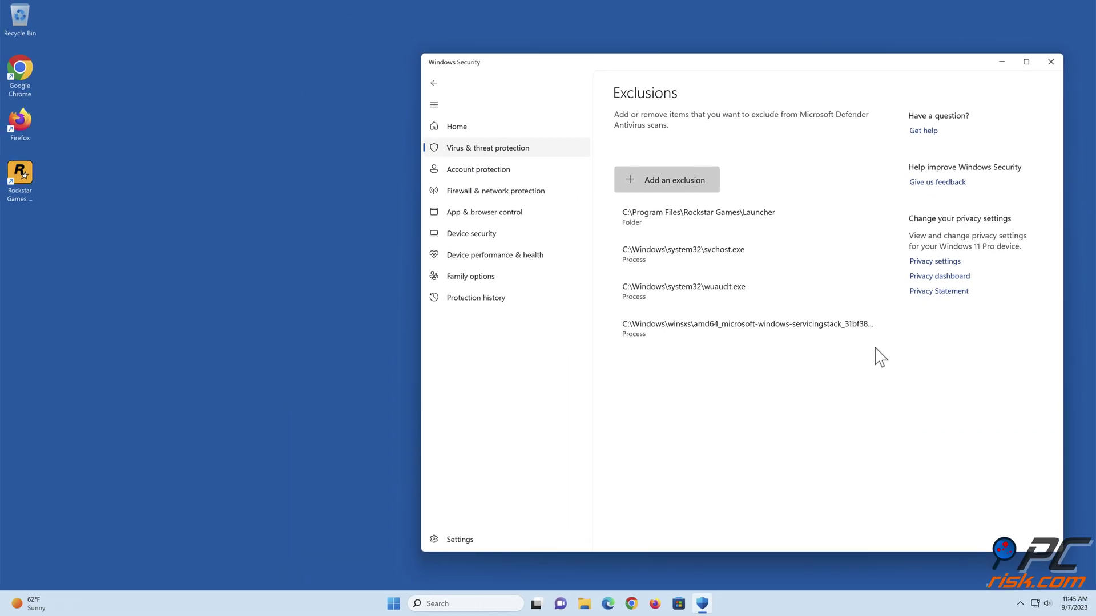
click(1050, 63)
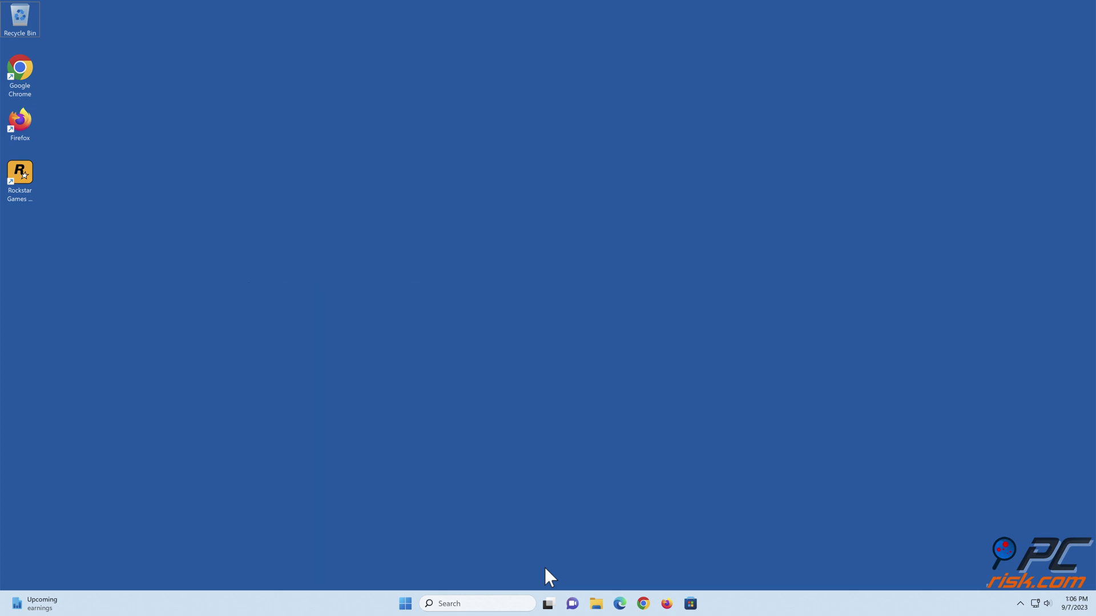
- Uninstall Rockstar Games Launcher from Apps & features, finish the uninstaller, and close Settings
right_click(406, 605)
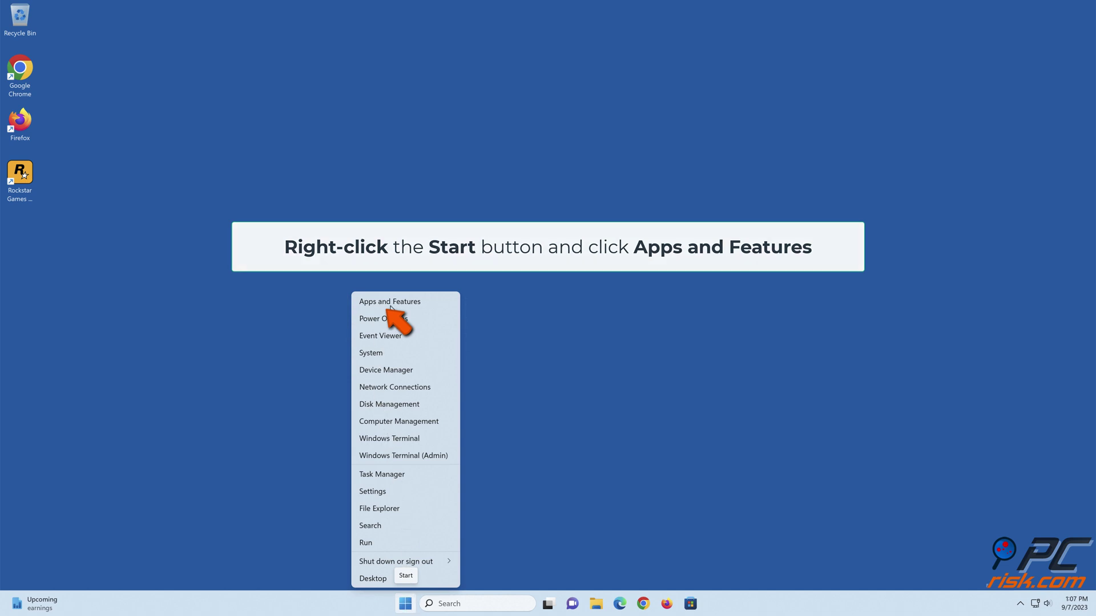
click(390, 306)
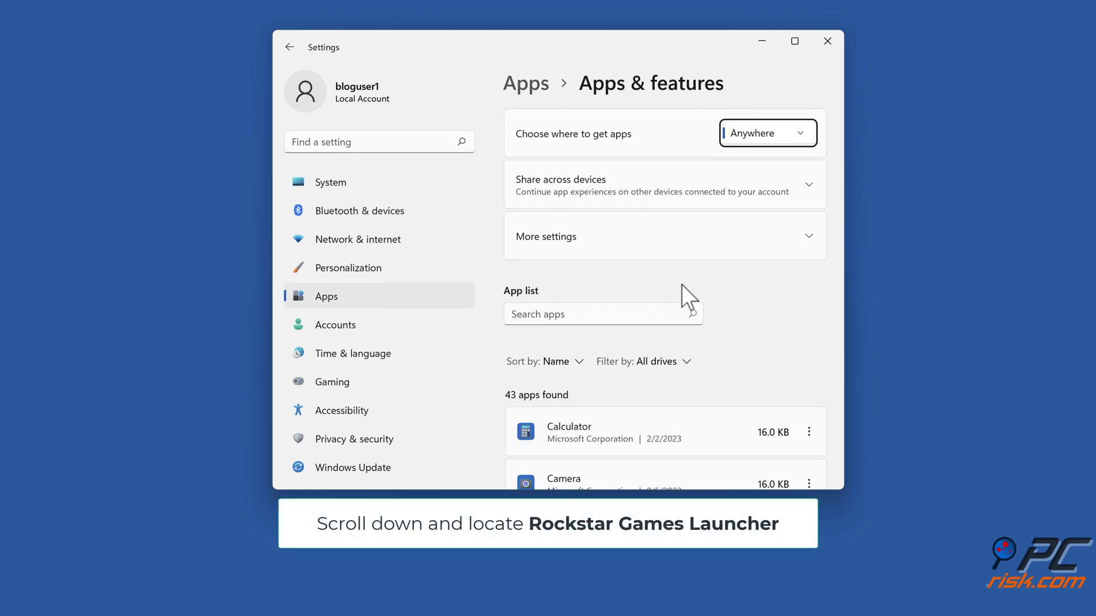
scroll(704, 283, down, 20)
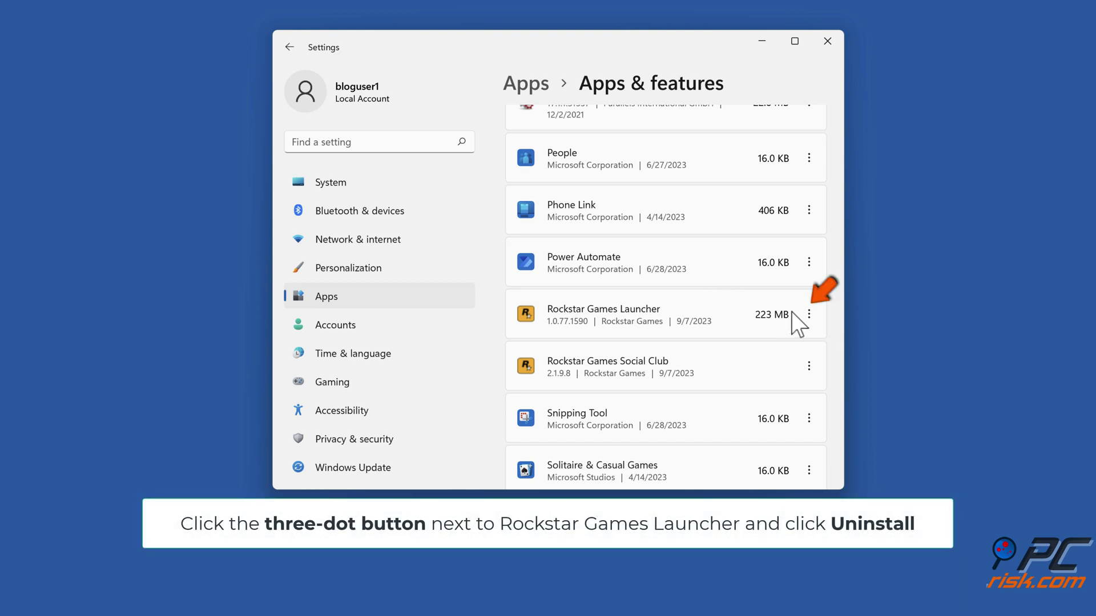
click(809, 315)
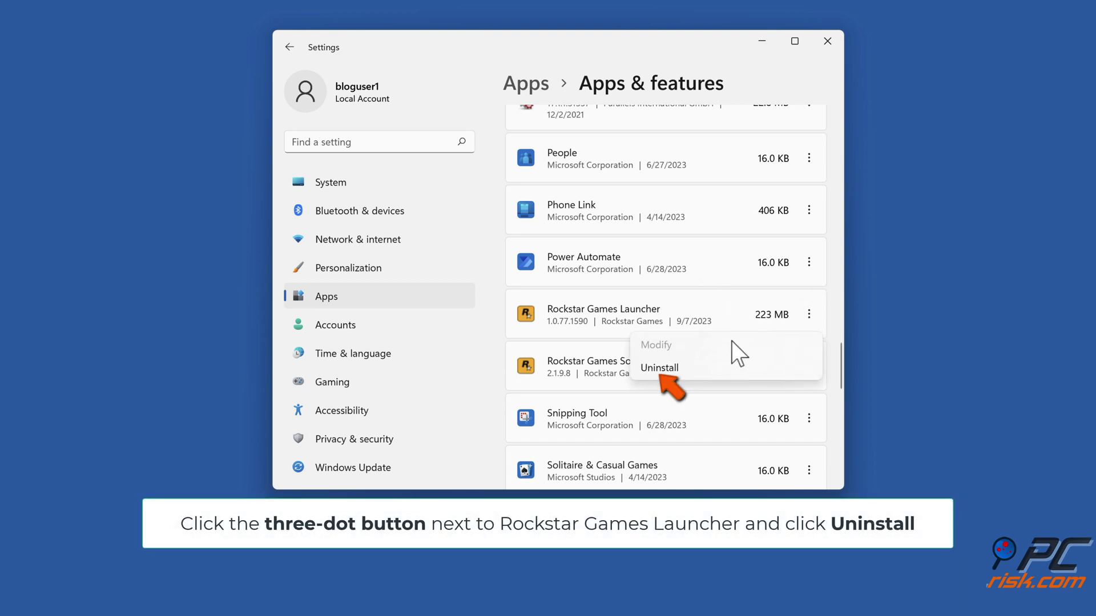
click(664, 372)
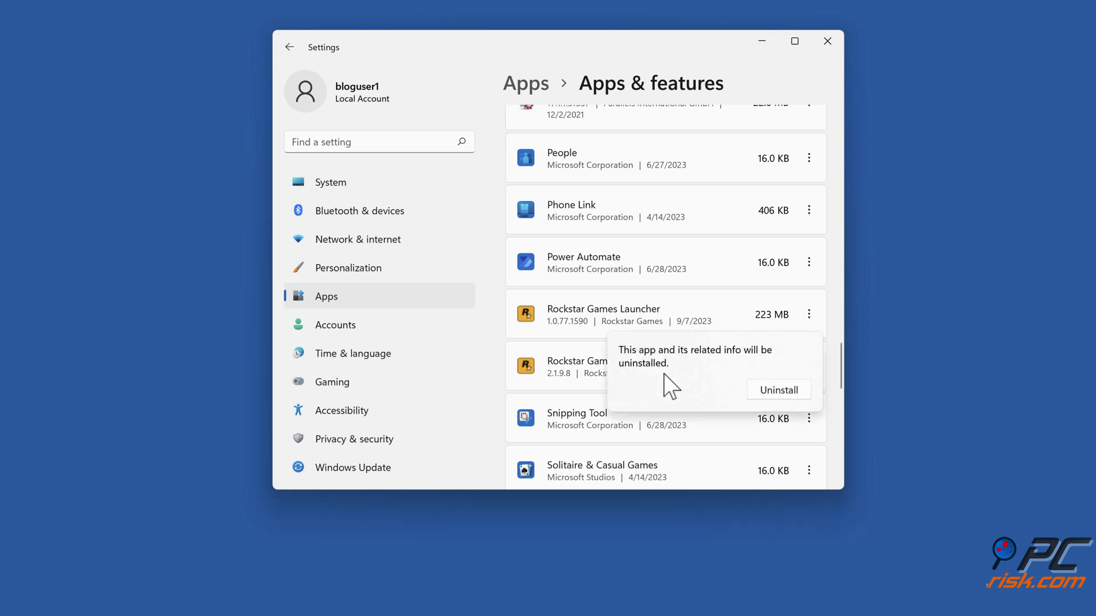
click(778, 390)
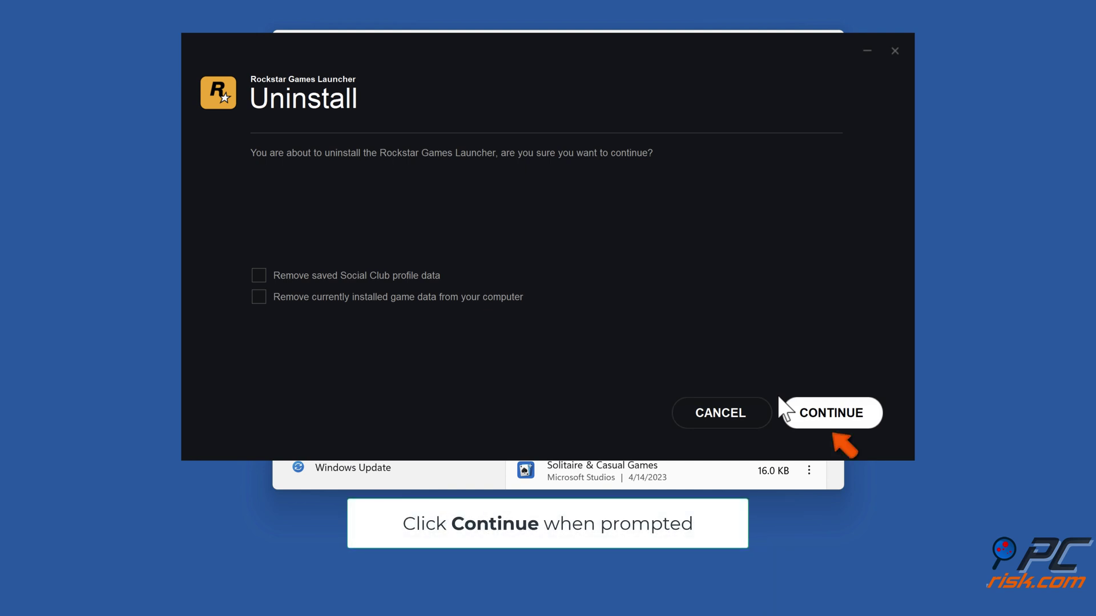
click(831, 421)
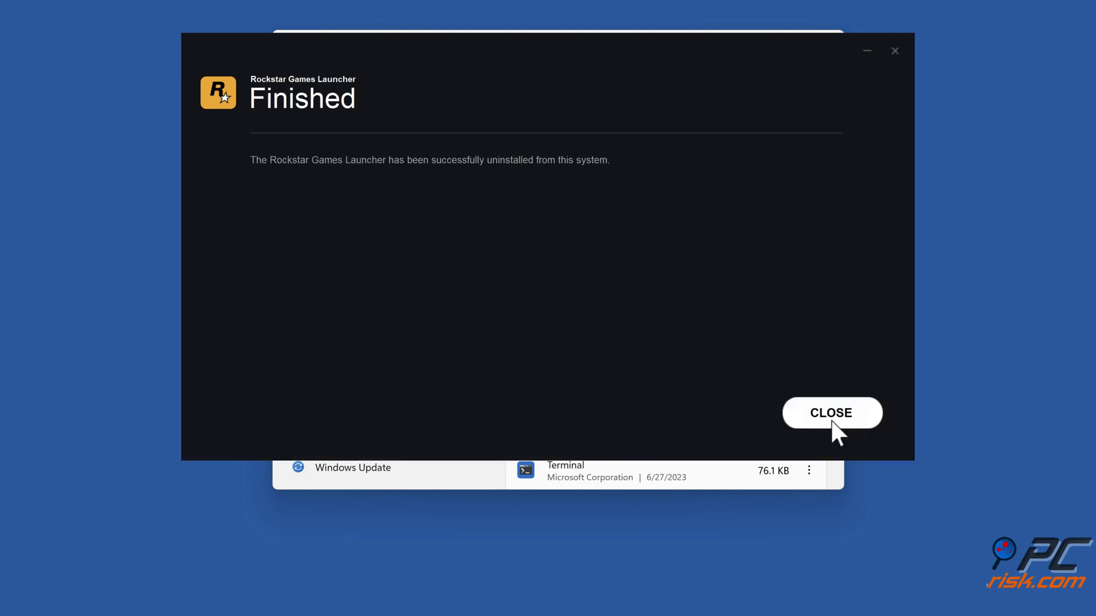
click(833, 416)
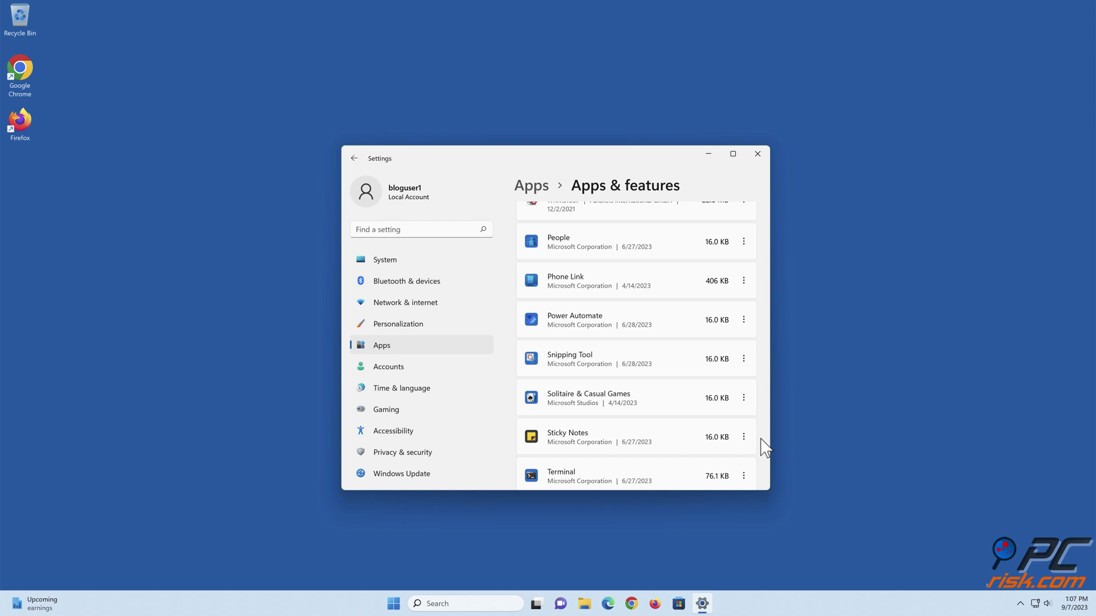
click(758, 153)
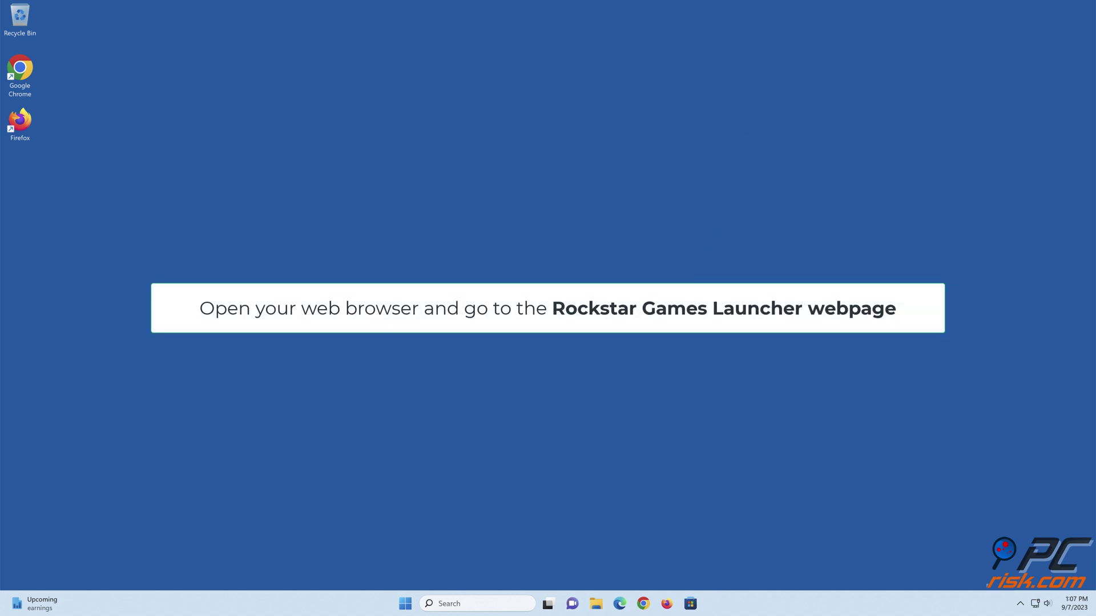
- Download the Windows launcher installer in Edge from the pasted Rockstar page and run it from Downloads
click(619, 602)
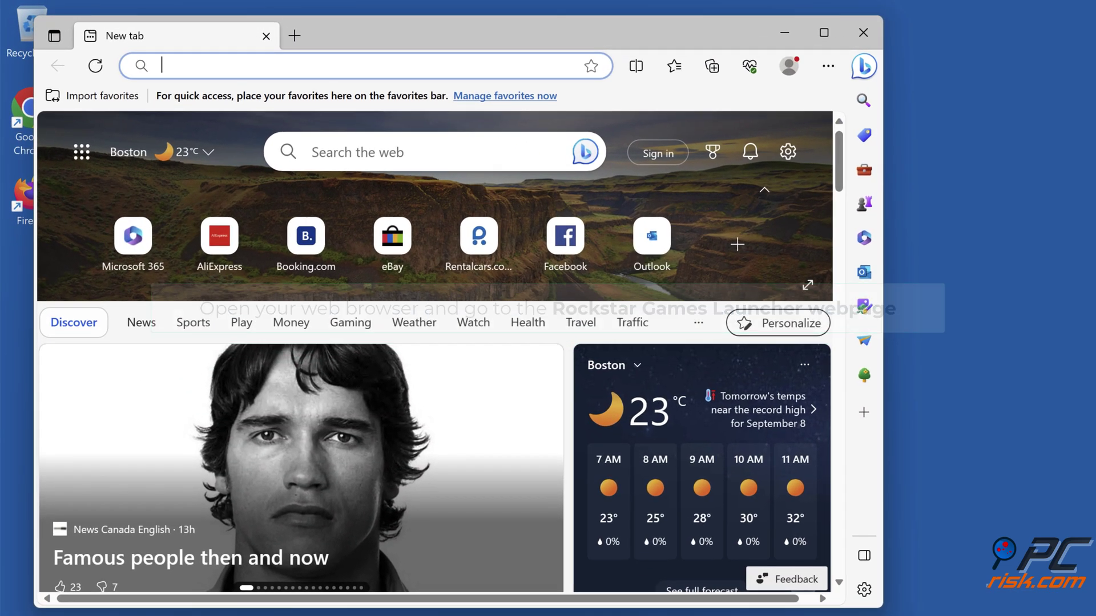
text(https://socialclub.rockstargames.com/rockstar-games-launcher)
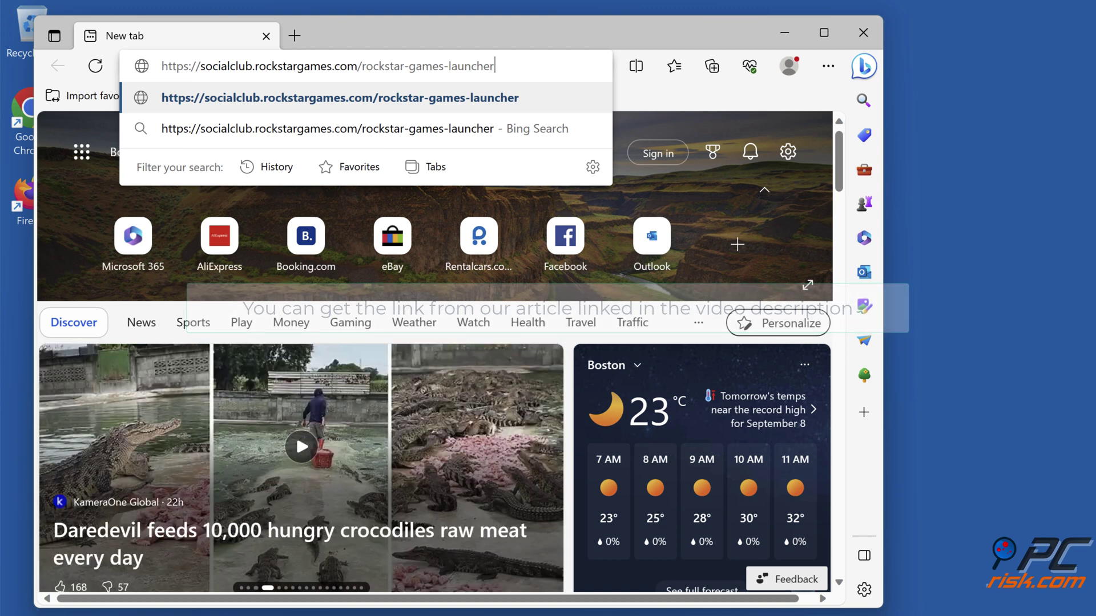
key(Return)
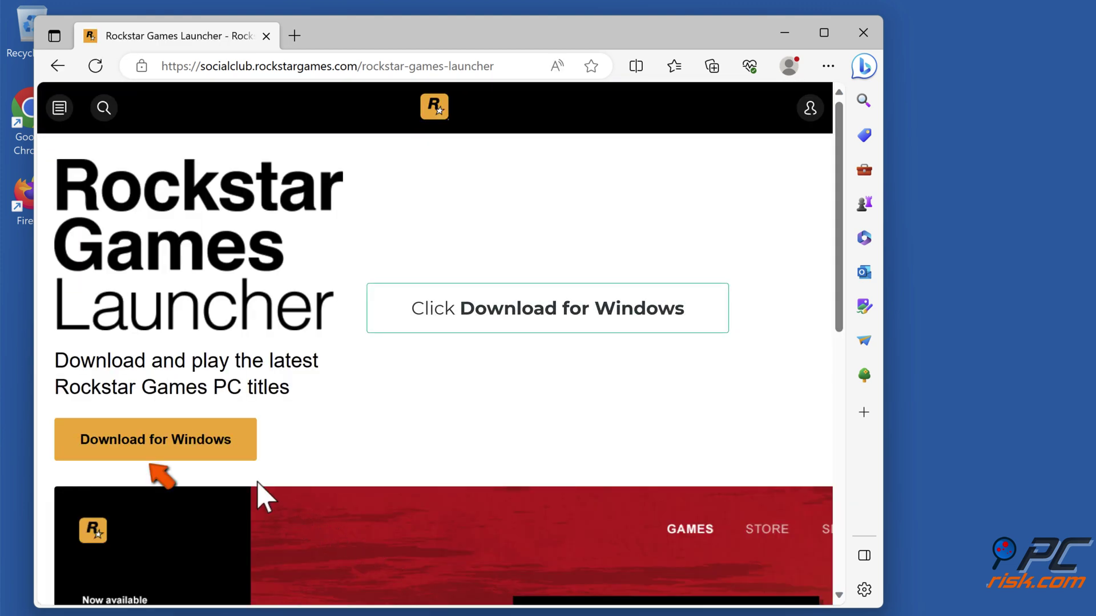
click(158, 448)
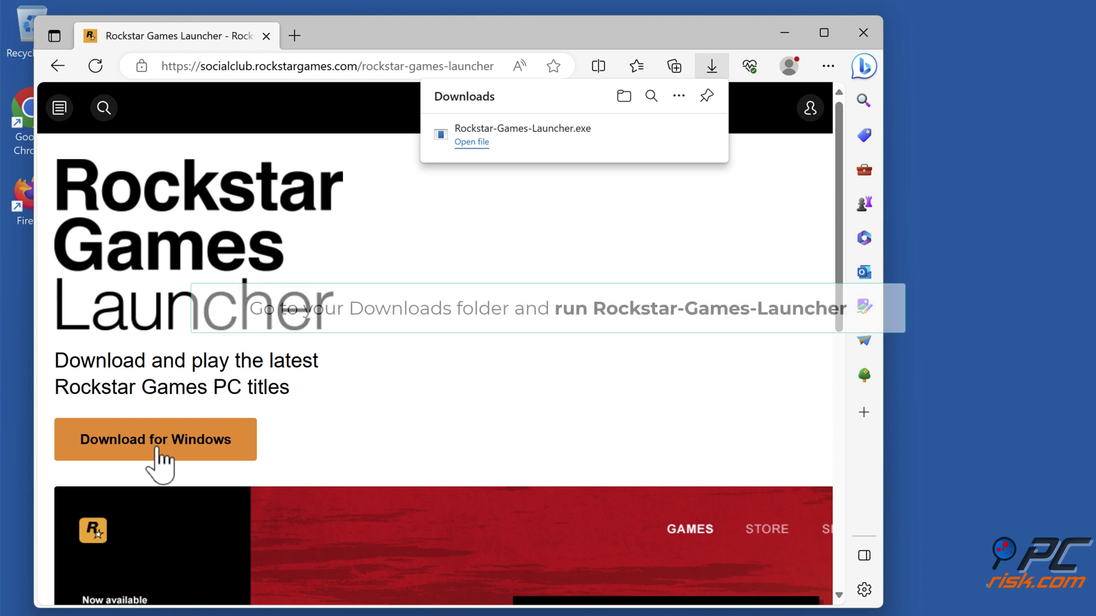
click(622, 98)
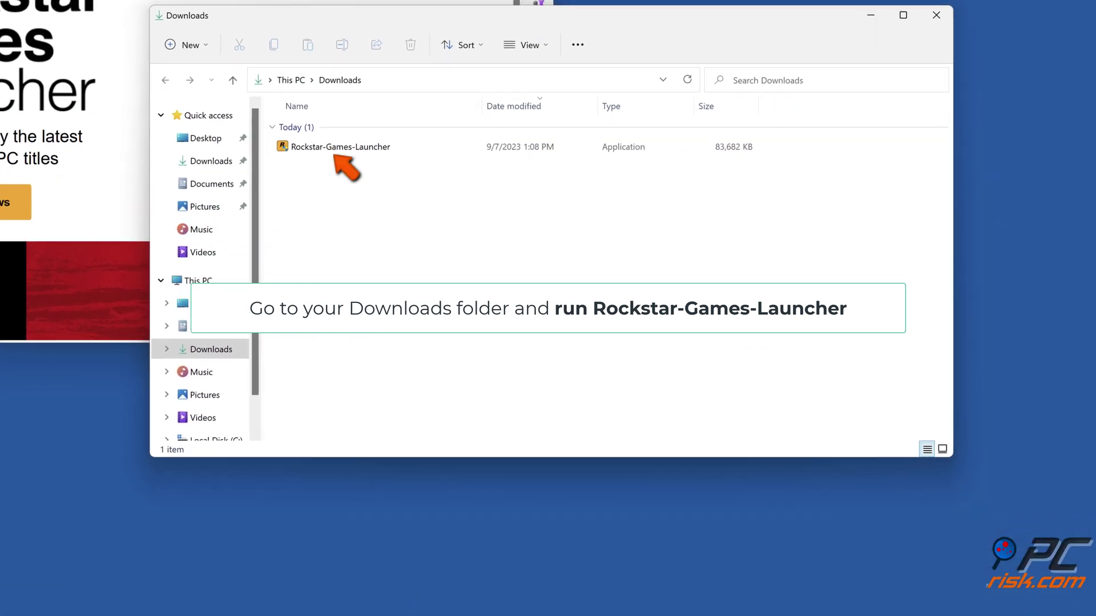
double_click(334, 147)
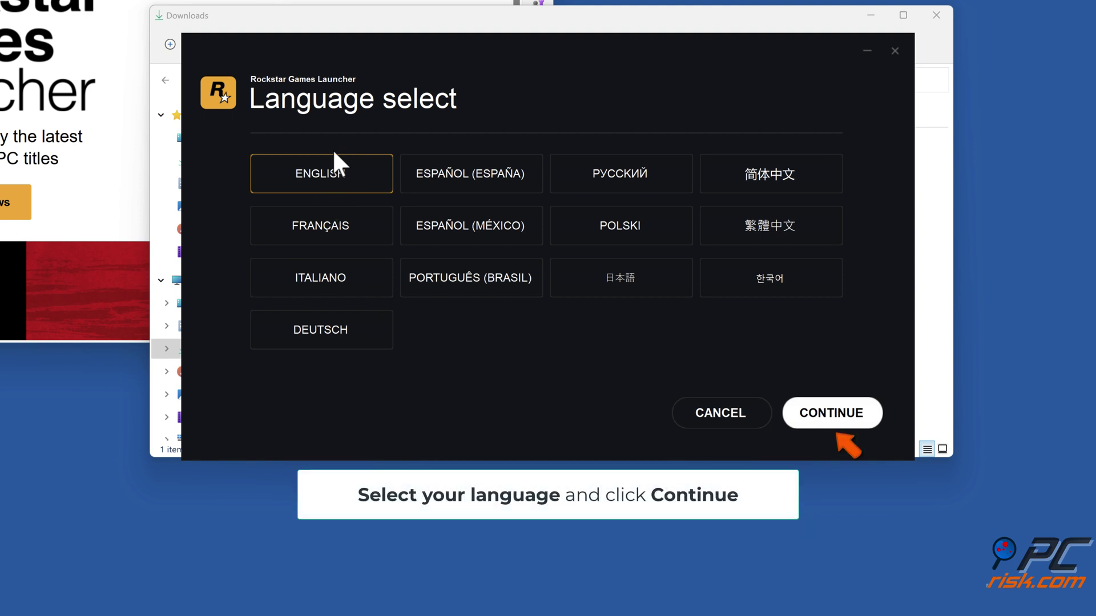
- Install the launcher in English to the default location, accepting the license, and close the installer
click(834, 422)
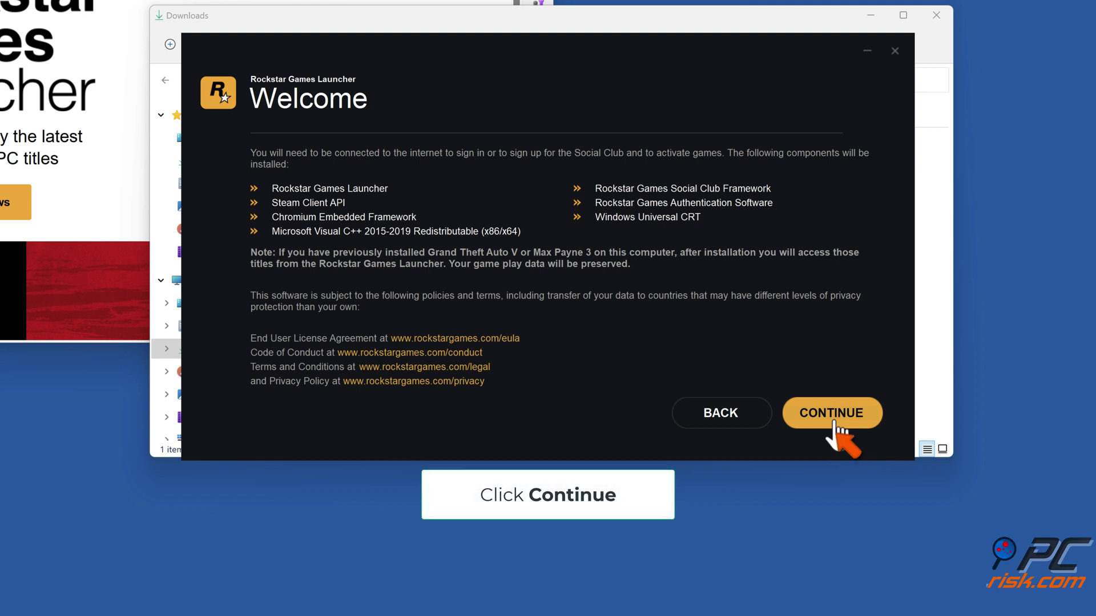
click(834, 423)
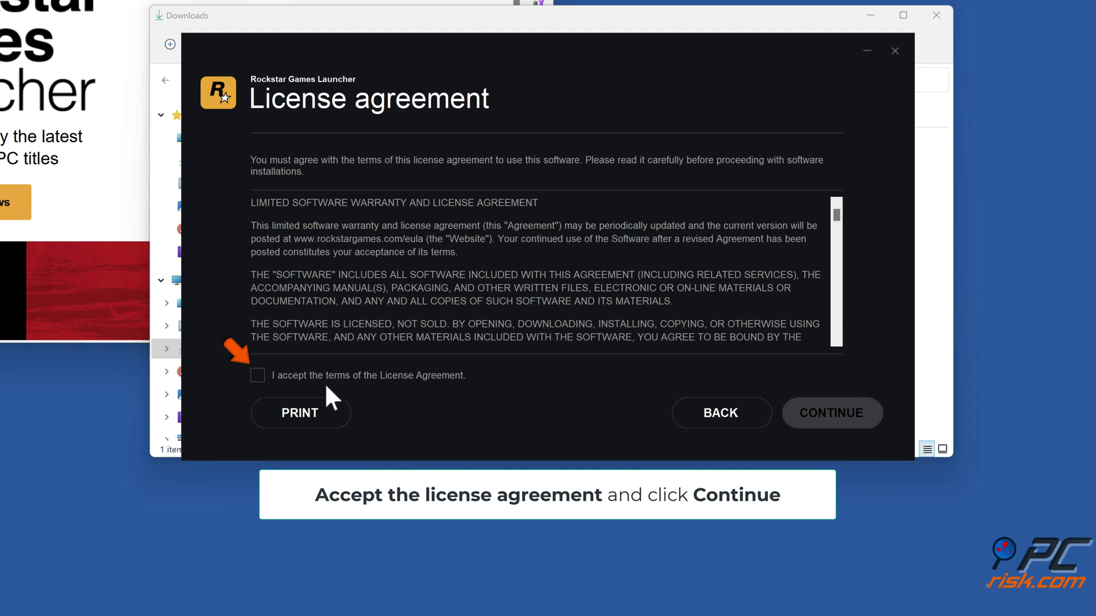
click(258, 377)
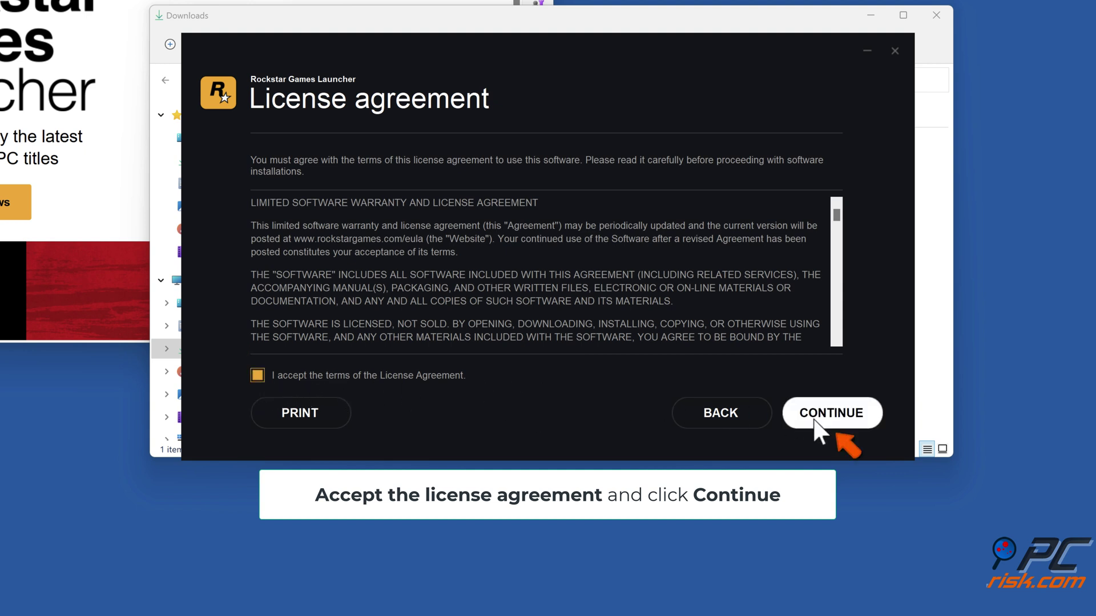
click(830, 423)
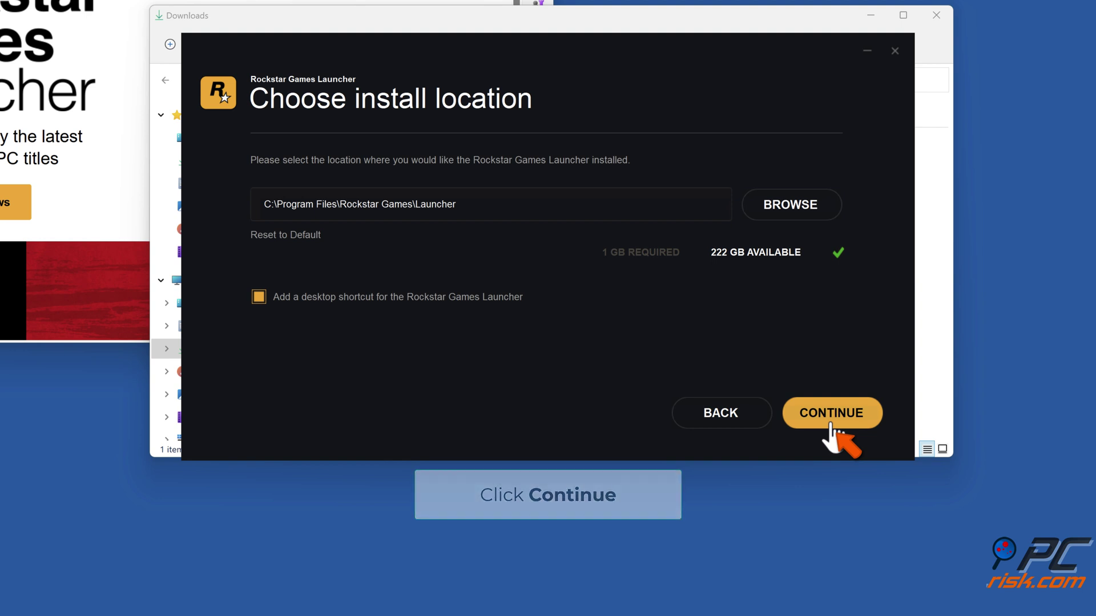
click(830, 424)
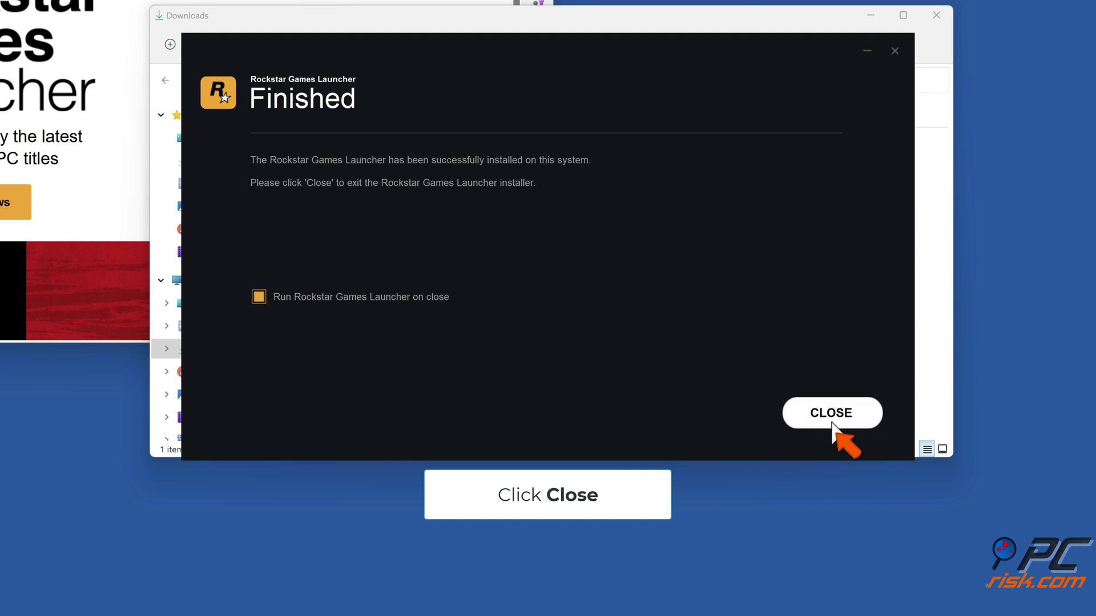
click(831, 424)
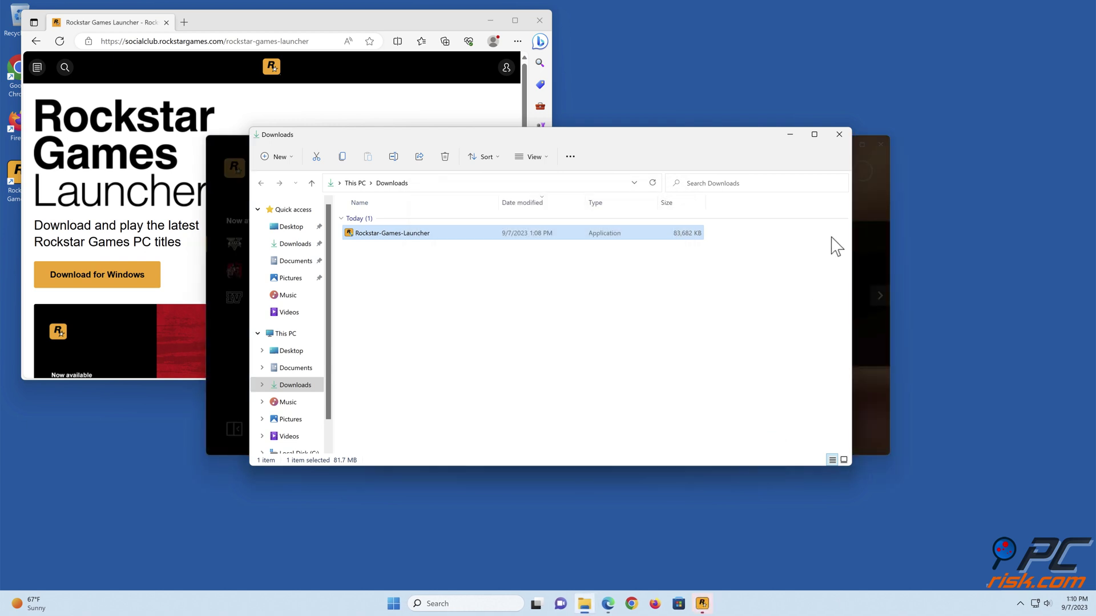
- Close the Downloads folder, the Rockstar Games Launcher and the Edge window
click(840, 135)
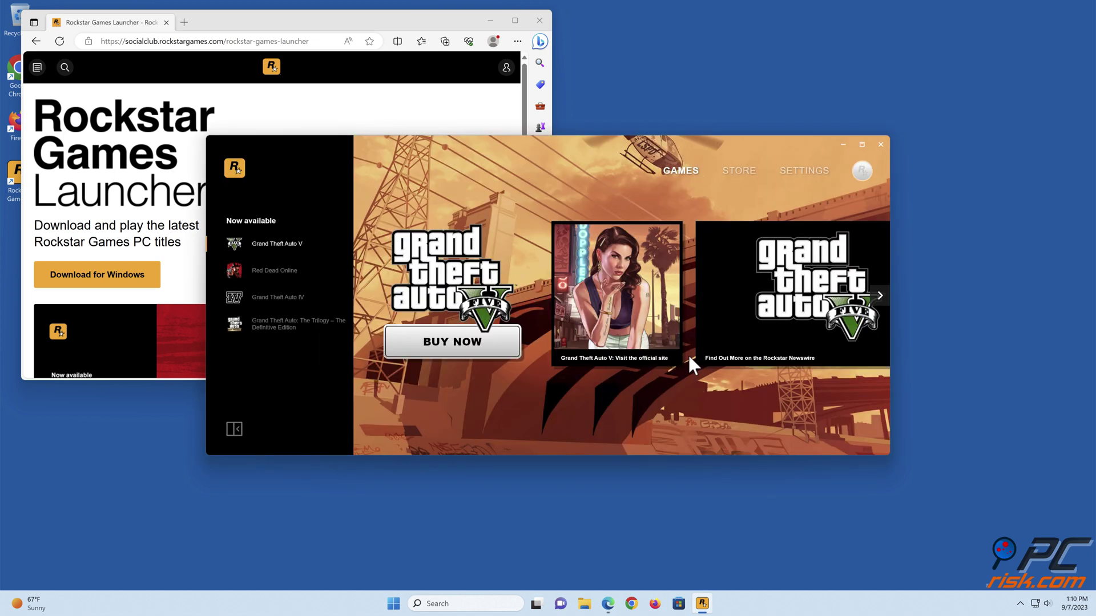
click(880, 145)
click(539, 20)
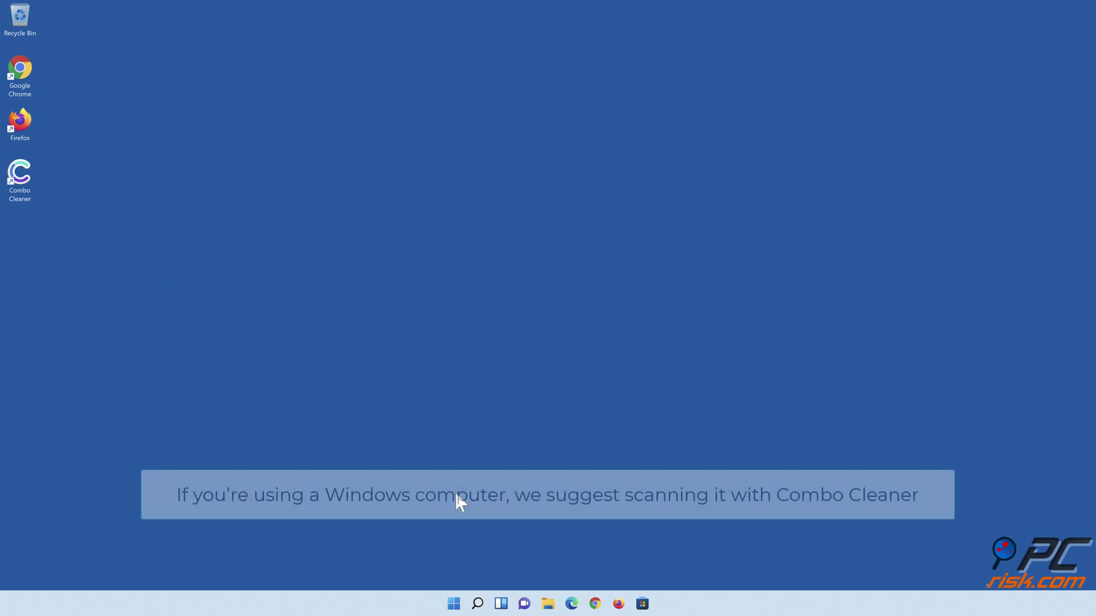
- Run a Combo Cleaner quick scan, quarantine all threats, and turn on anti-malware and anti-ransomware protection
double_click(28, 194)
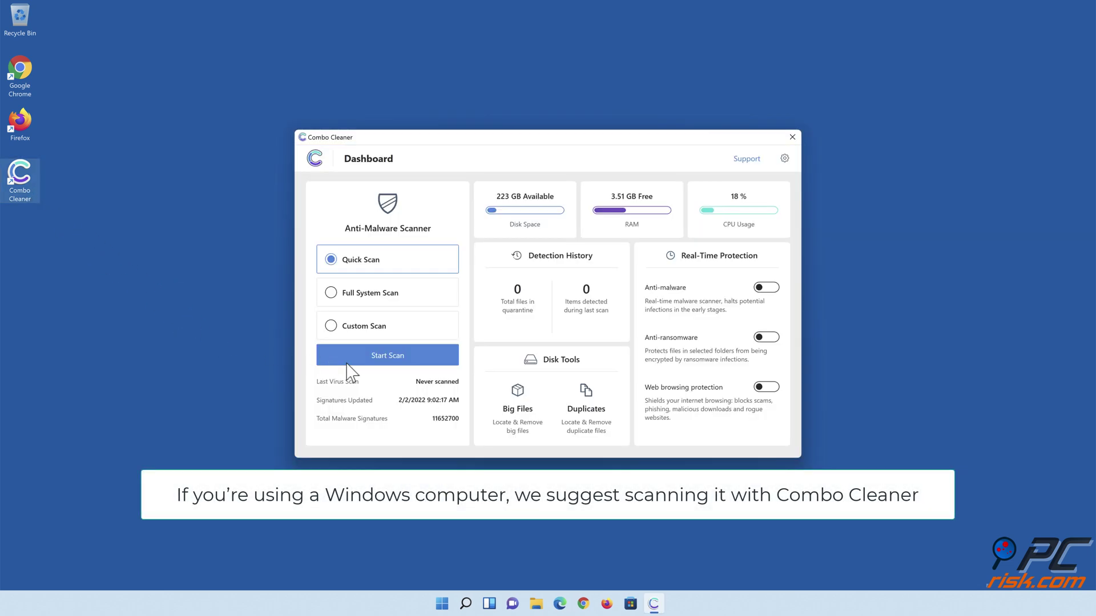
click(388, 363)
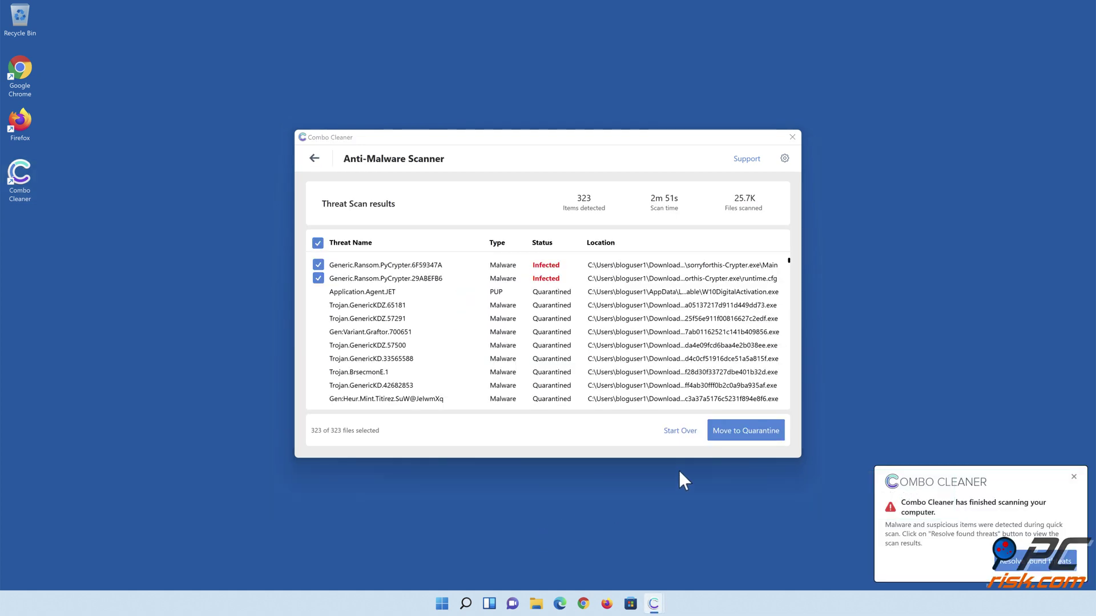
click(742, 435)
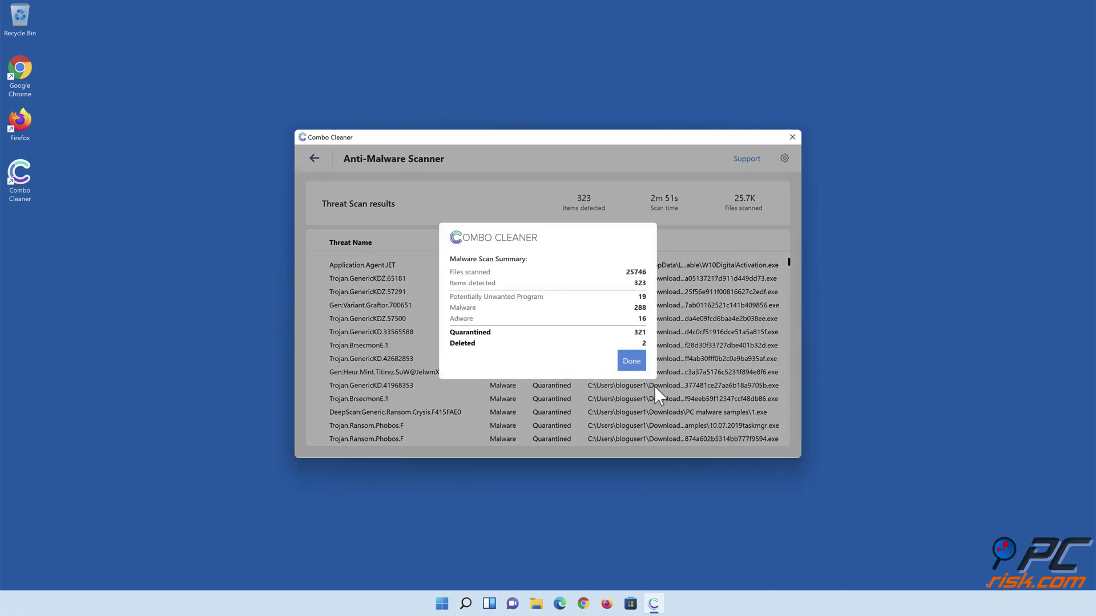
click(632, 364)
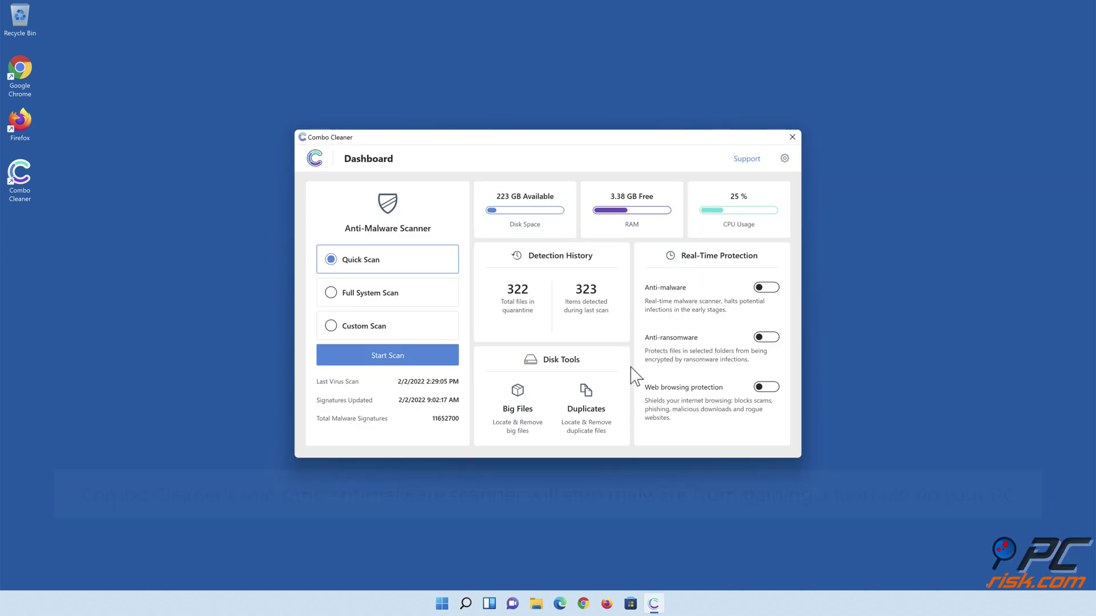
click(765, 289)
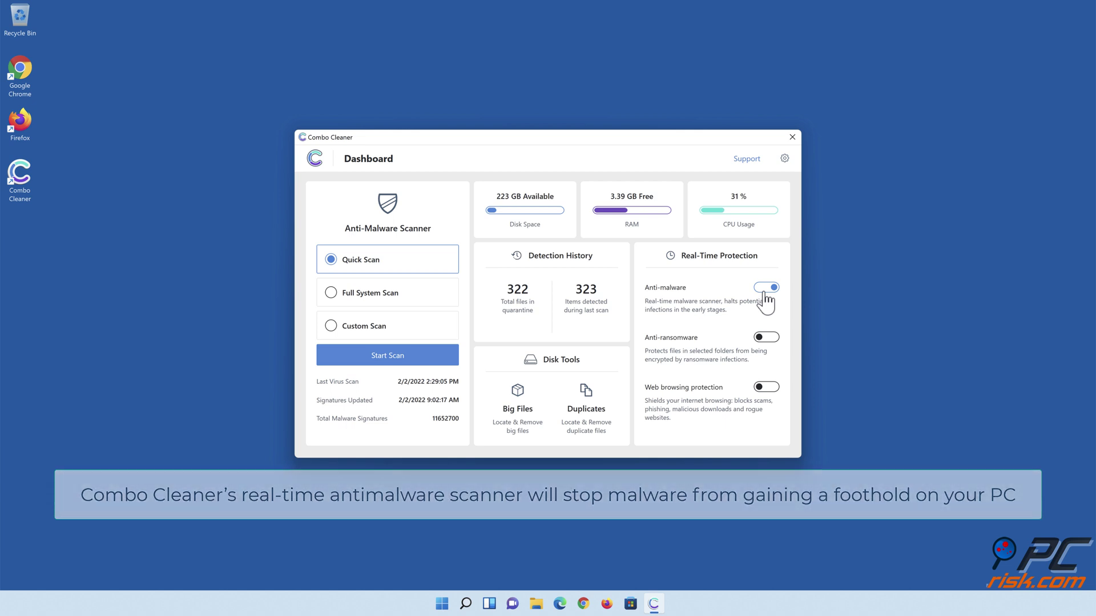
click(766, 337)
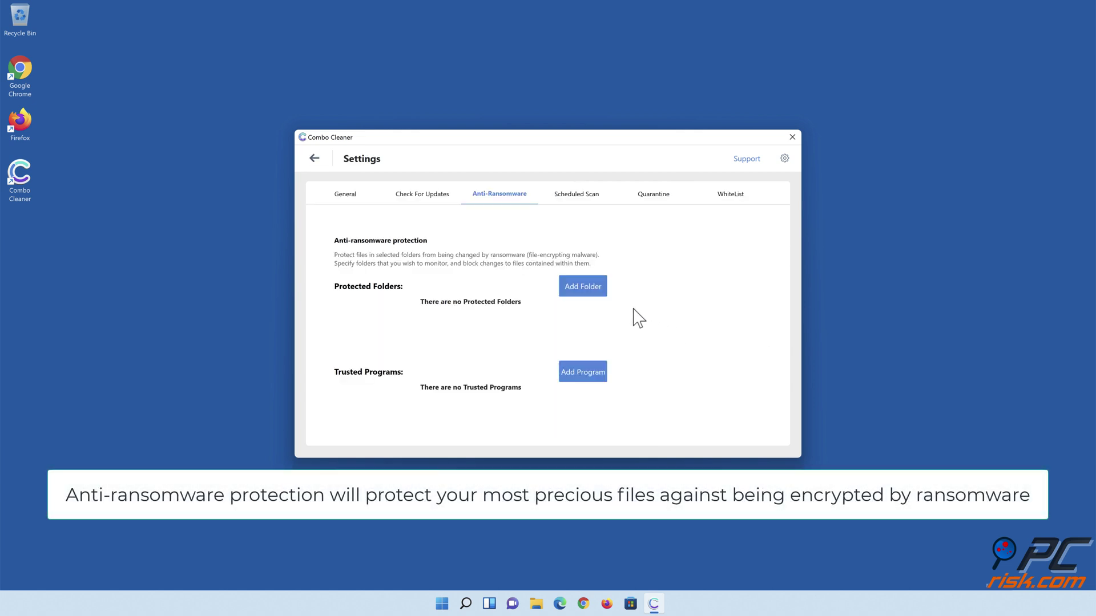
- Add Libraries > Documents as a ransomware-protected folder in Combo Cleaner, then return to the Dashboard
click(584, 292)
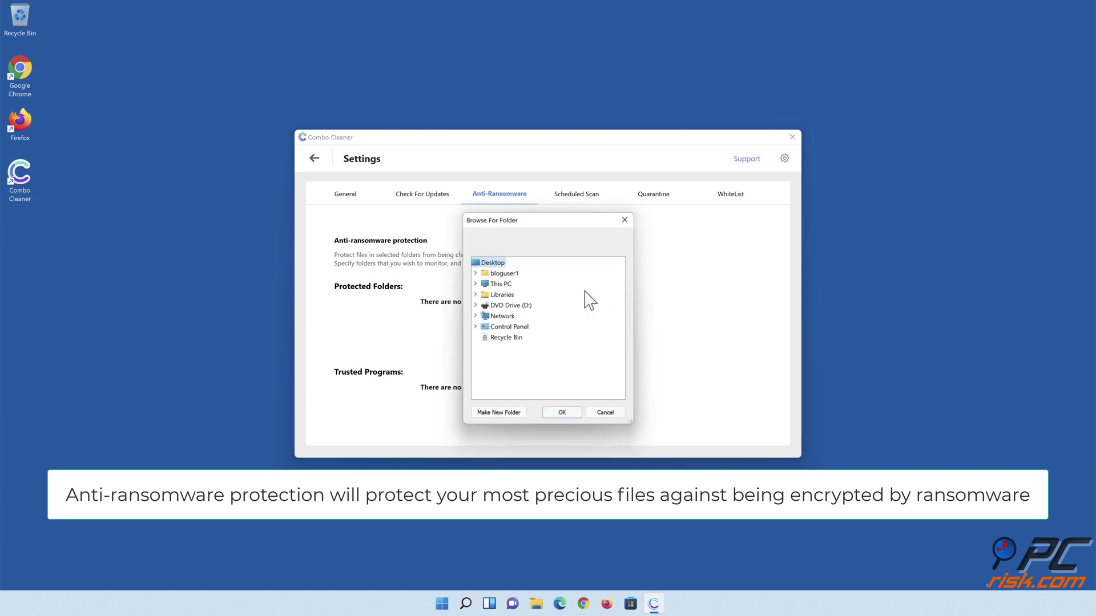
click(475, 295)
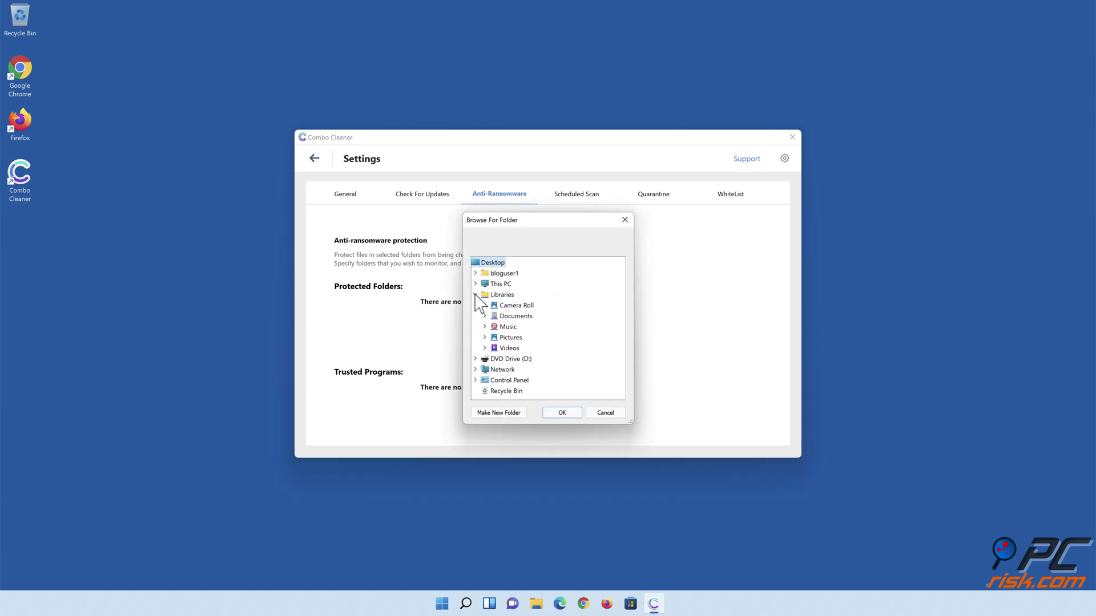
click(485, 317)
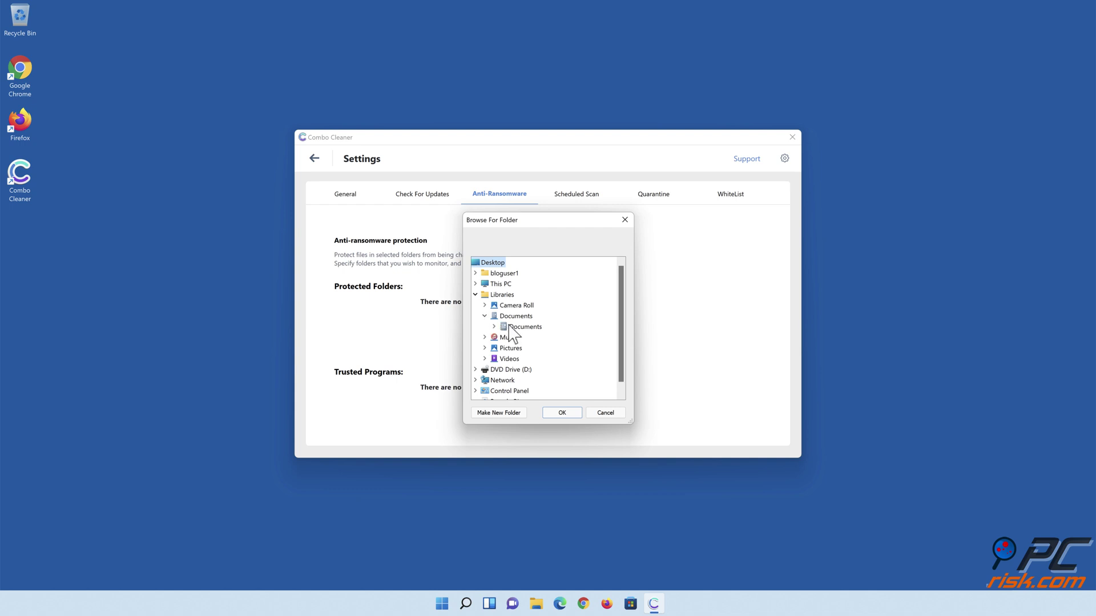
click(517, 328)
click(562, 413)
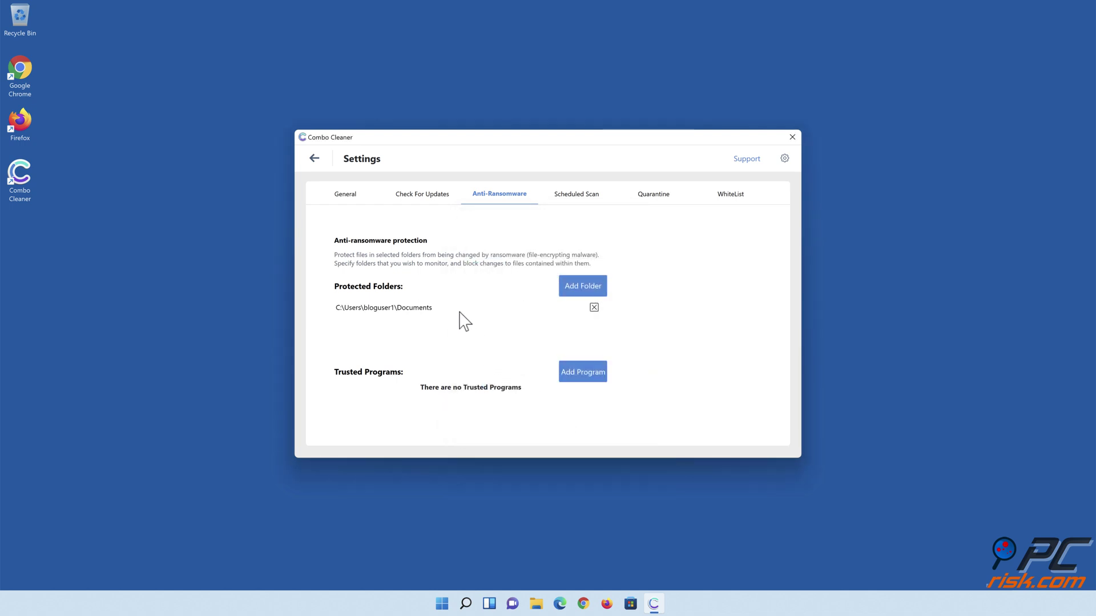
click(314, 160)
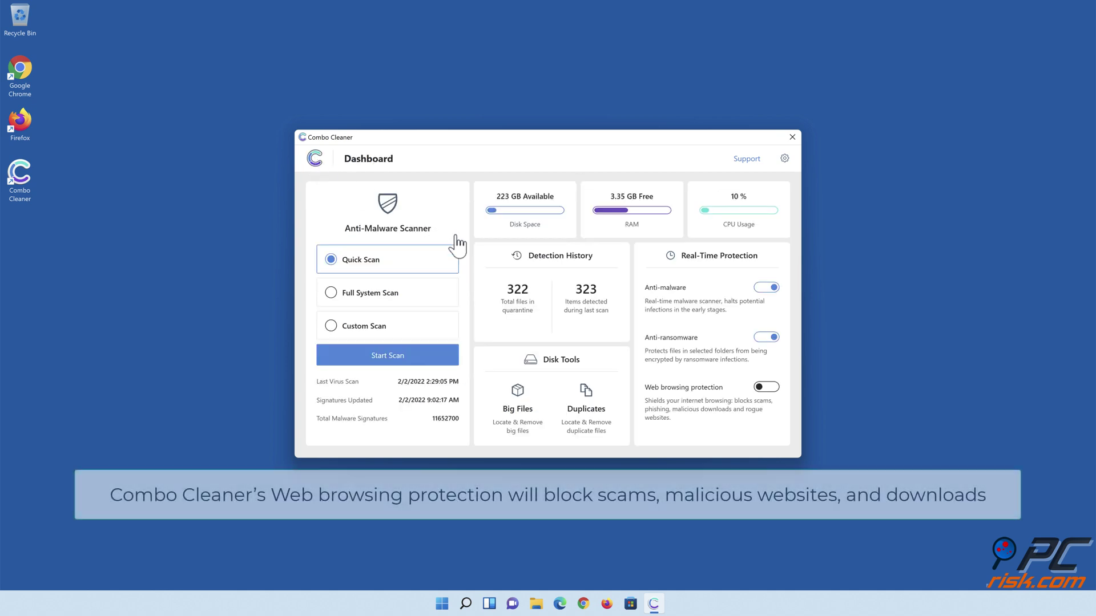